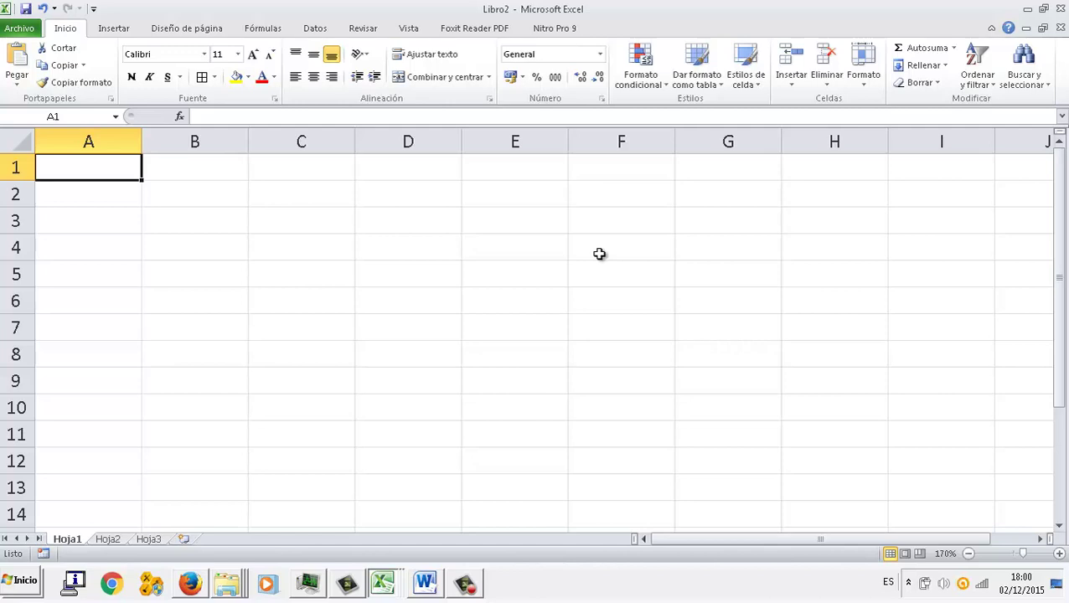
Step: Enter the header Artículo in A1 and Desayuno below it in A2
key("Return")
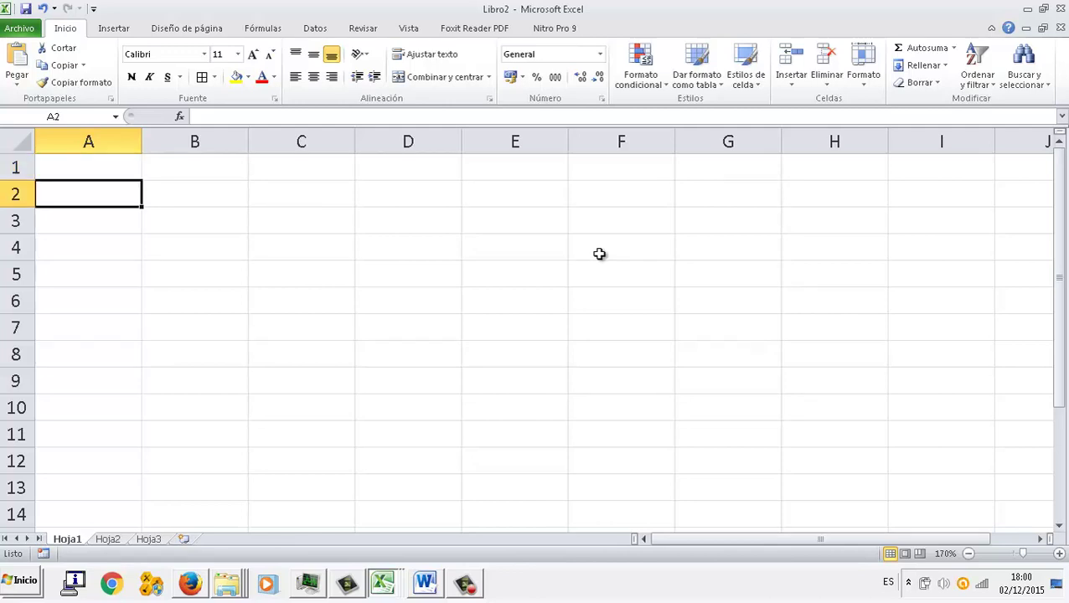
key("Up")
type("Artíc")
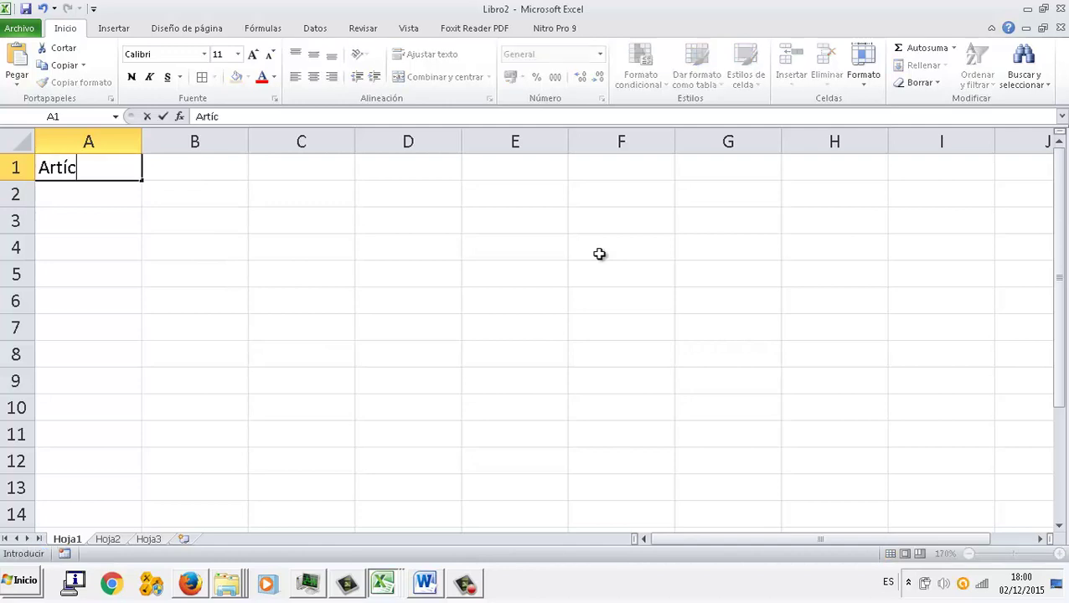
type("ulo")
key("Return")
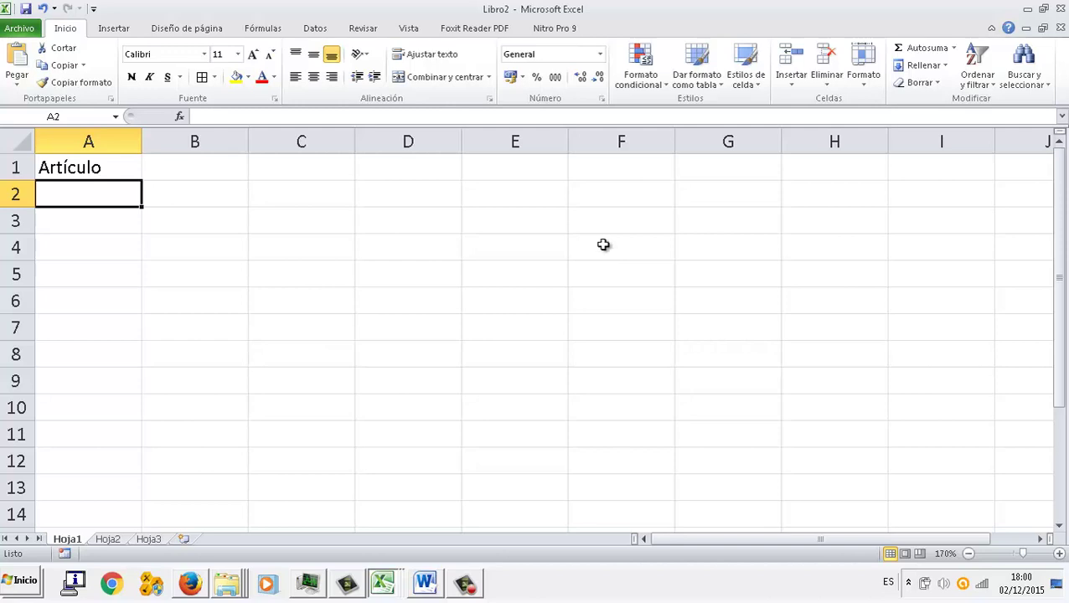
type("Desay")
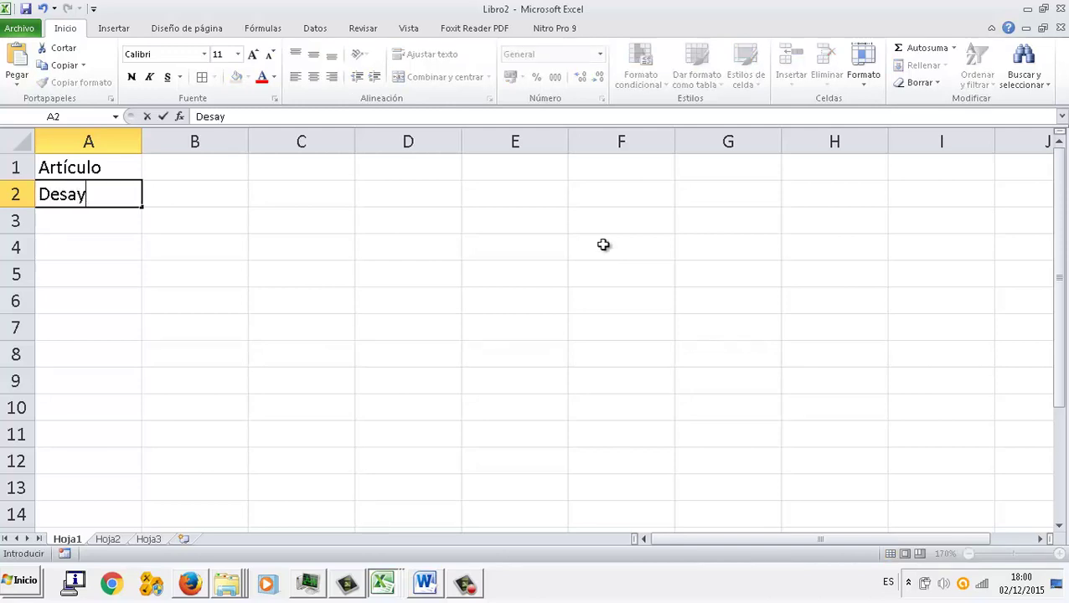
type("uno")
key("Return")
Step: Add Bocata lomo, Tortilla, Refrescos and Gomitas in A3:A6
type("Bo")
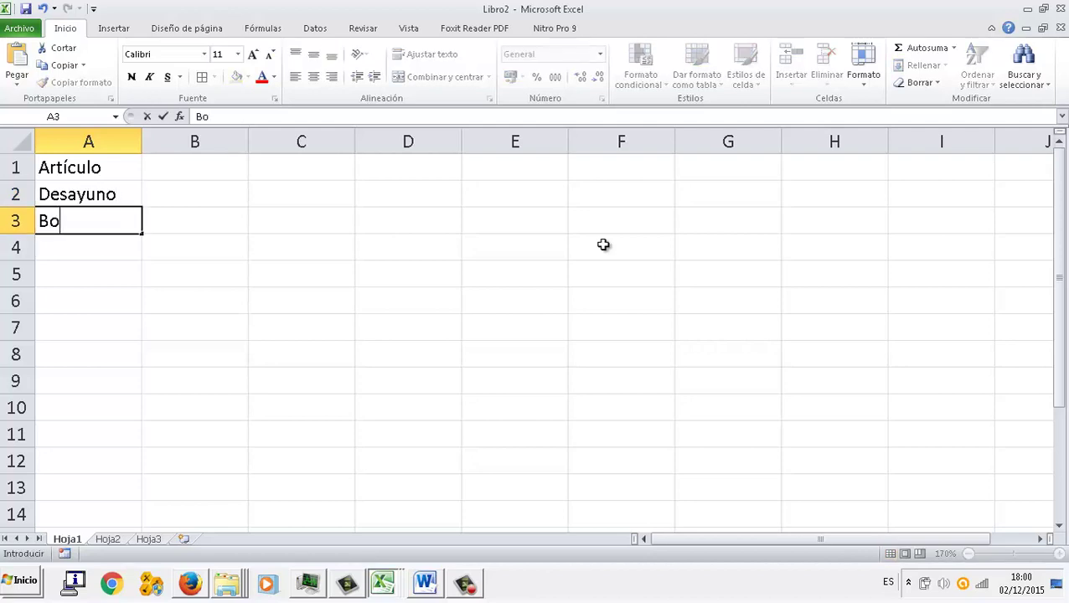
type("cata lomo")
key("Return")
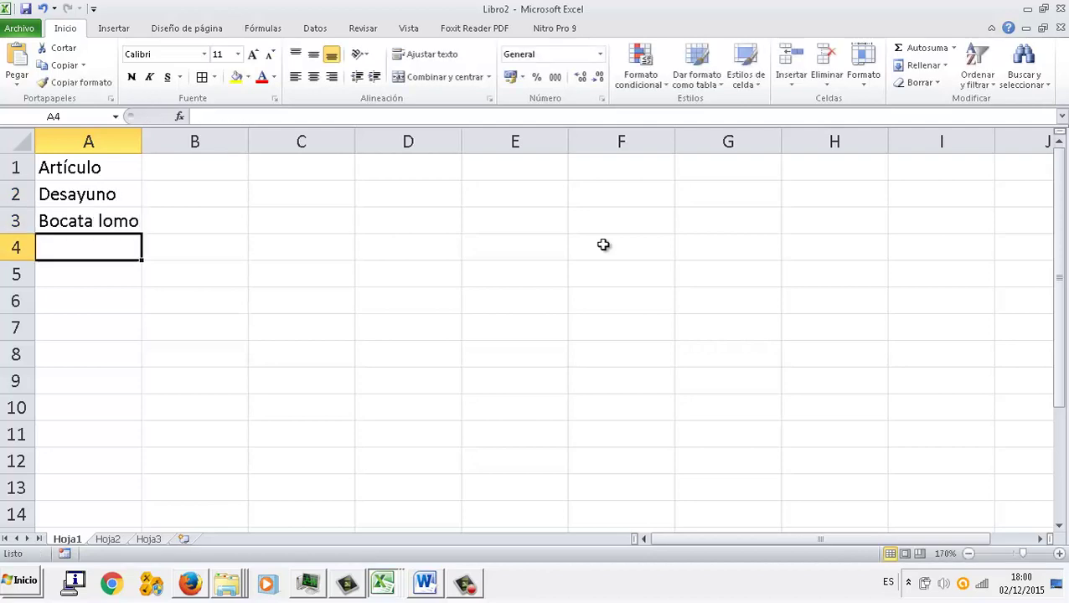
type("Tortilla")
key("Return")
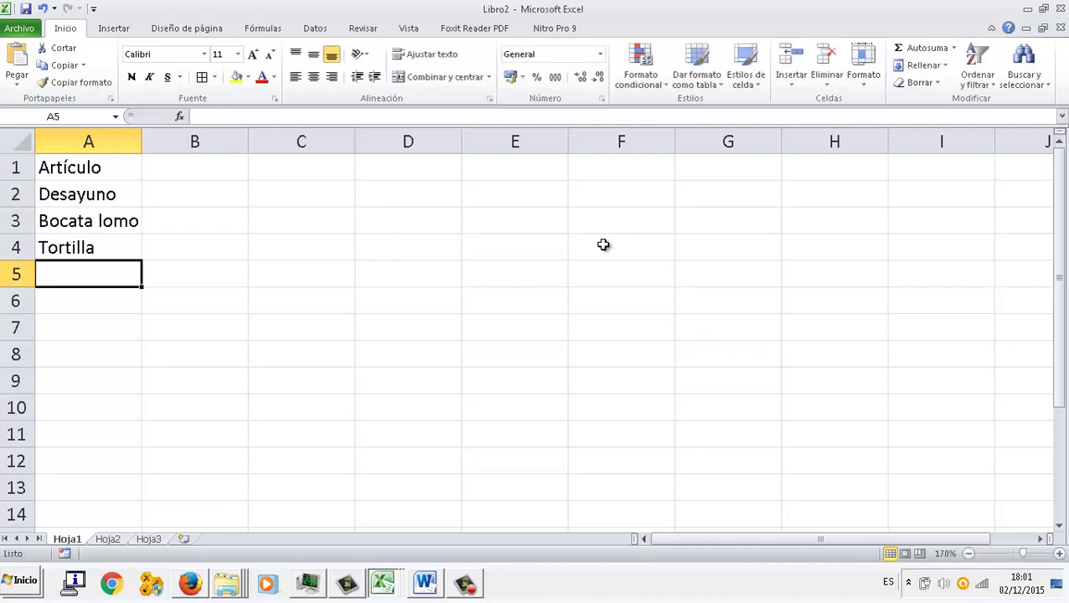
type("Refrescos")
key("Return")
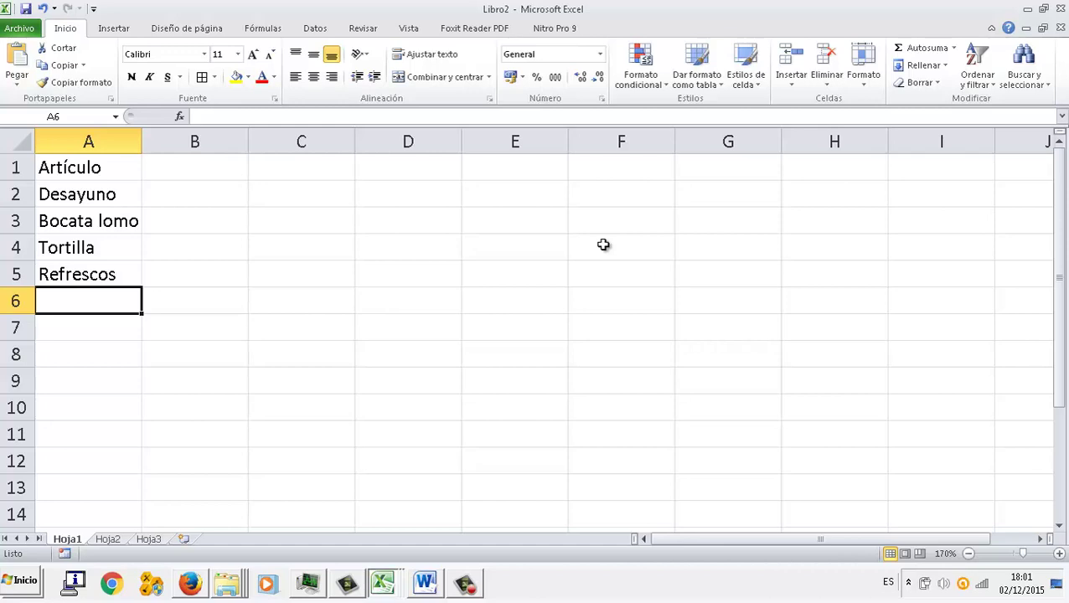
type("Gom")
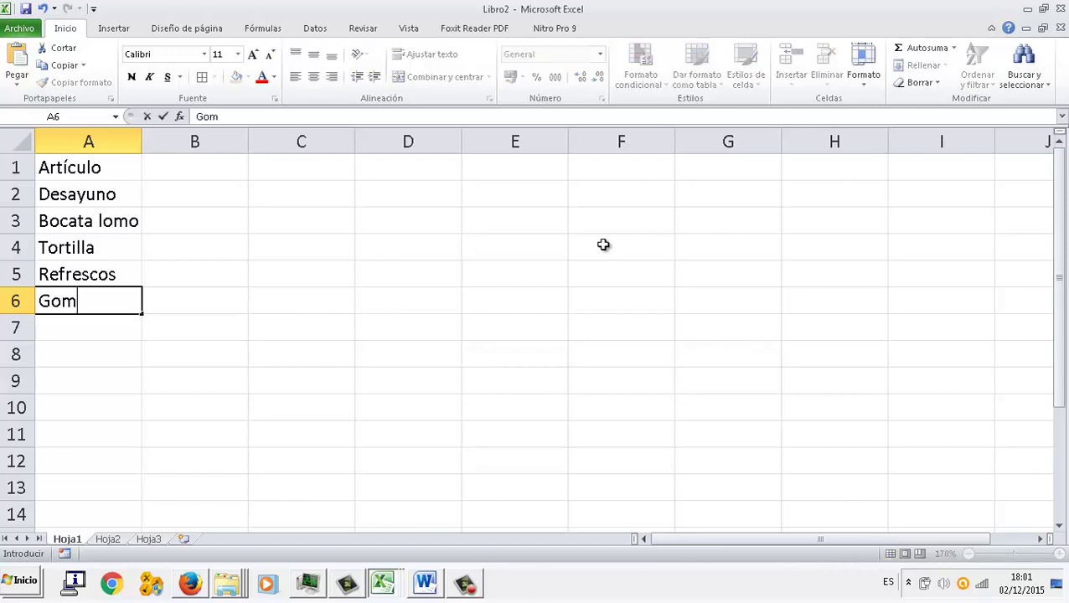
type("itas")
key("Up")
key("Up")
key("Up")
key("Up")
key("Right")
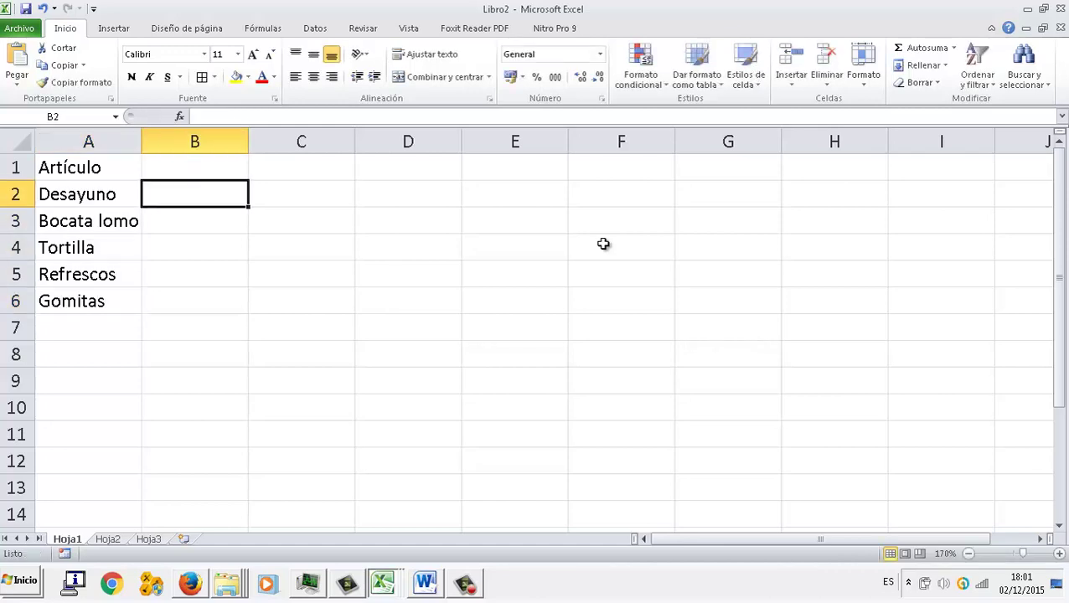
key("Up")
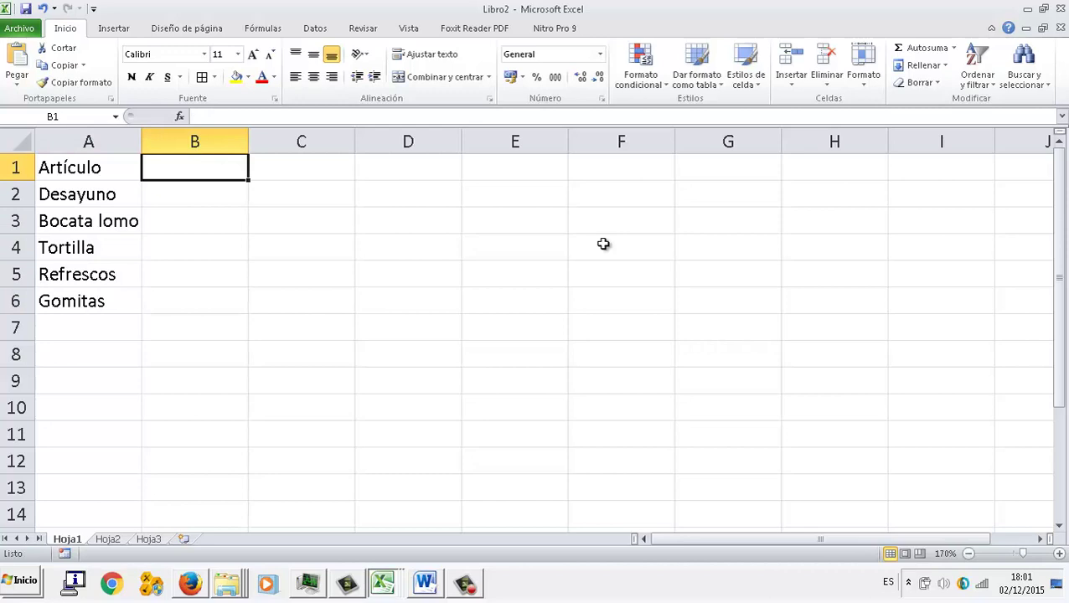
Step: Enter 30/11/2015 in B1 and 1/12/2015 in C1
left_click(1027, 589)
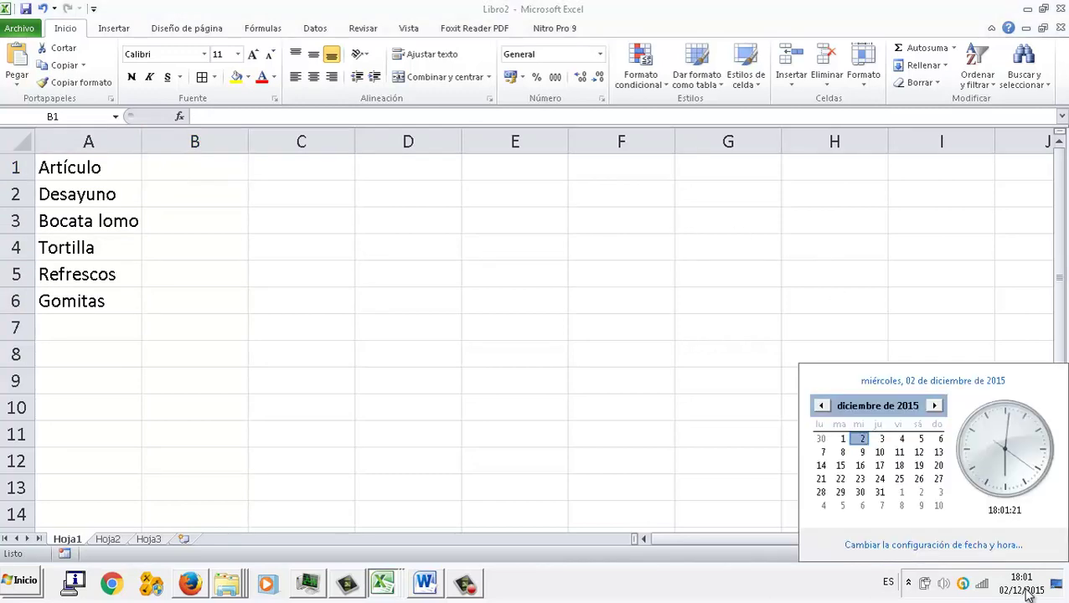
left_click(1027, 590)
left_click(225, 166)
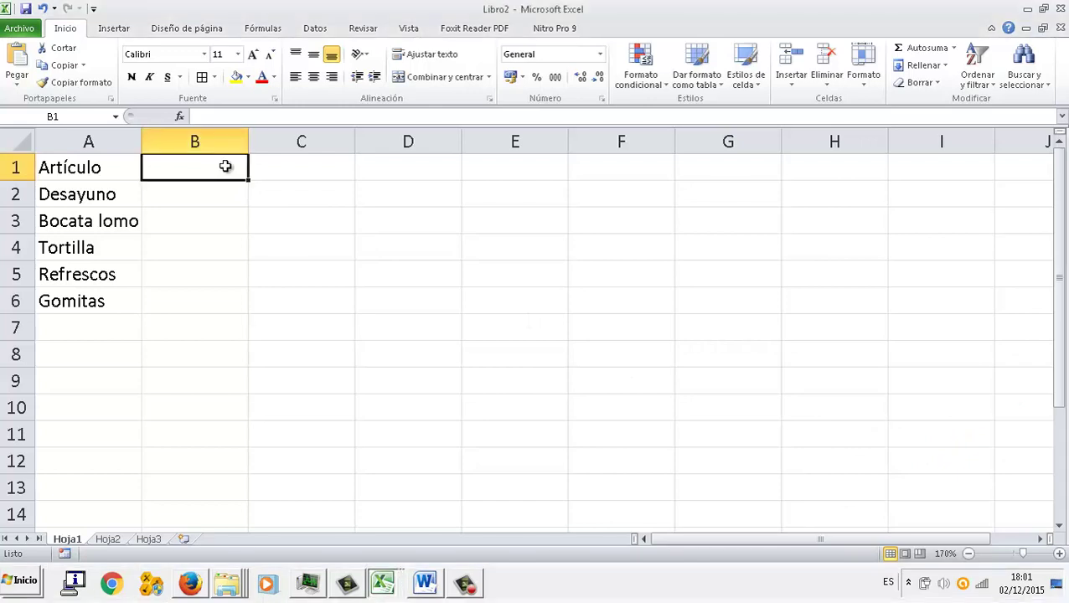
type("30/11/")
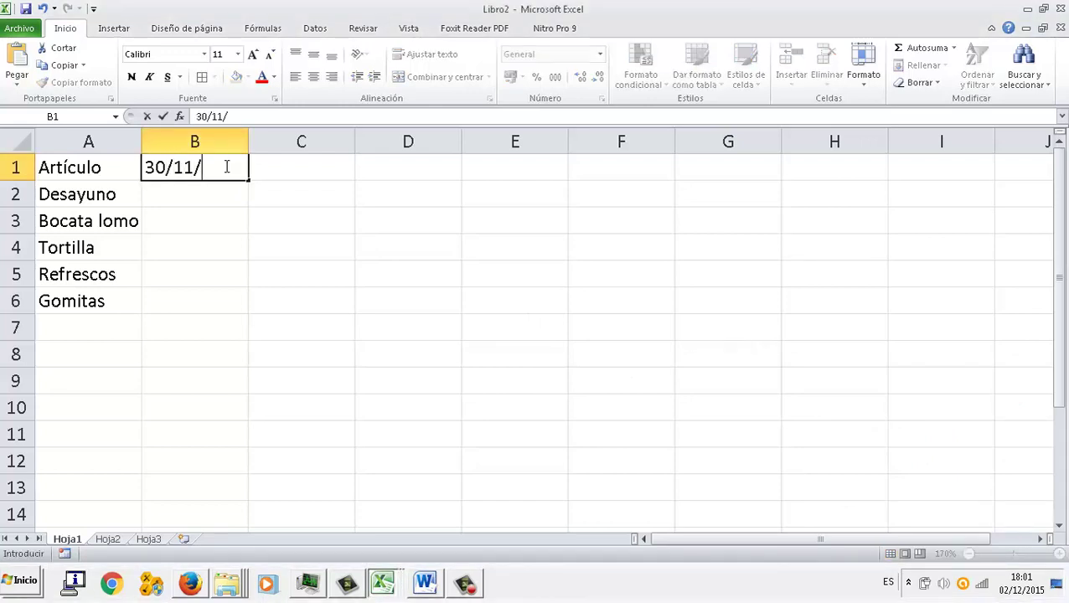
type("2015")
key("Tab")
type("1/12")
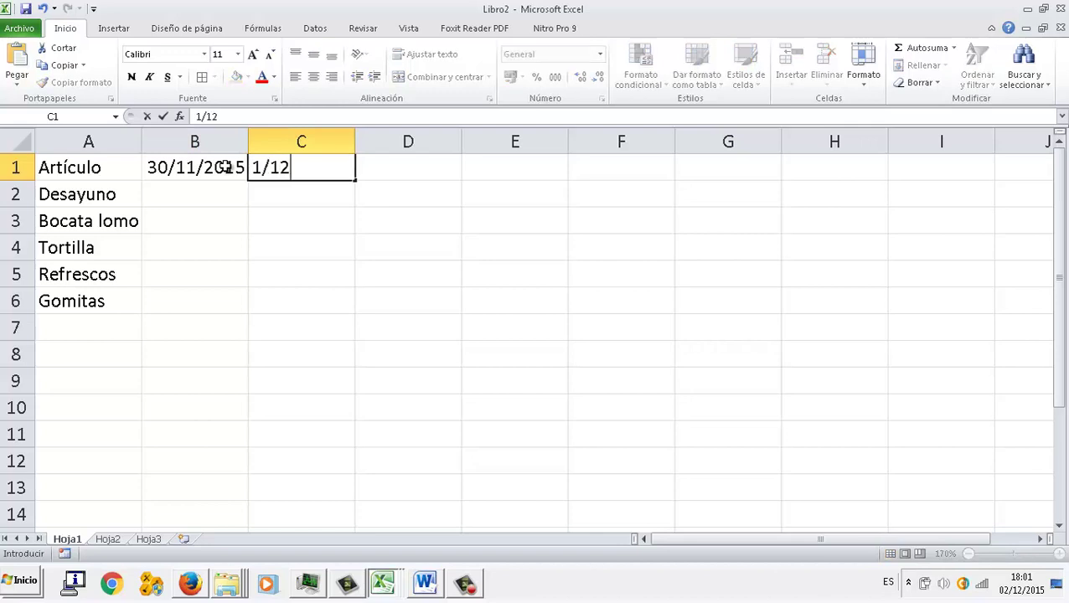
type("/2015")
key("Return")
Step: Extend the date series from B1 across to F1, ending at 04/12/2015
left_click(226, 166)
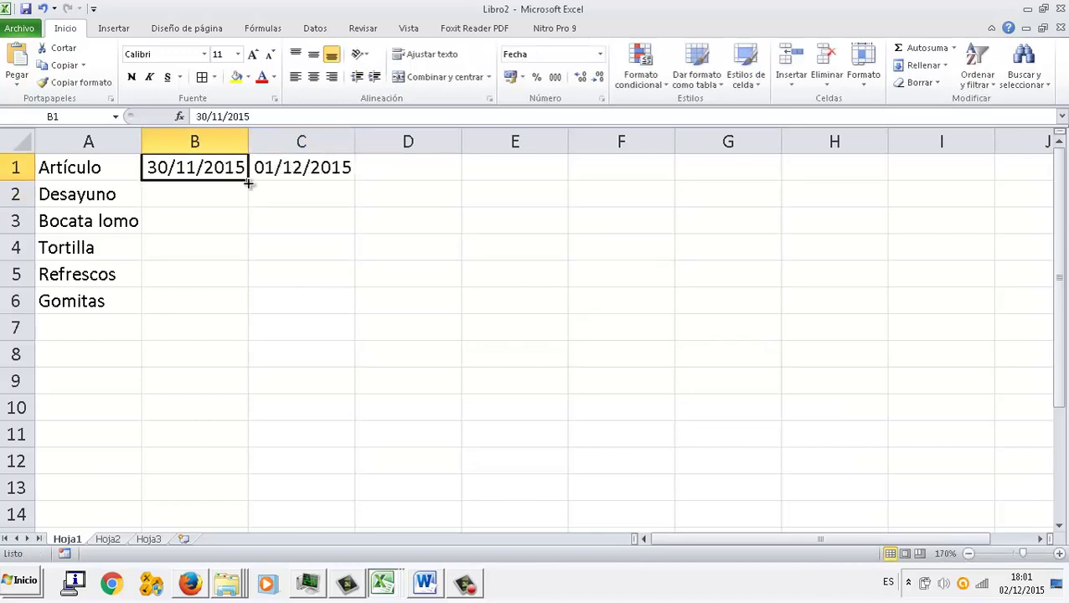
left_click_drag(248, 180, 528, 182)
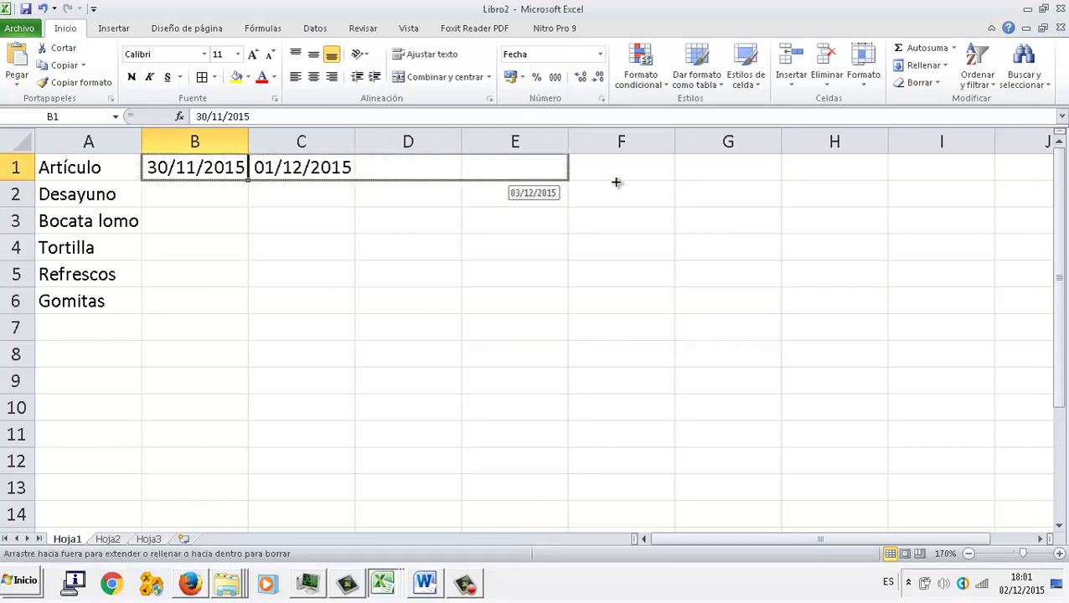
left_click_drag(616, 182, 636, 180)
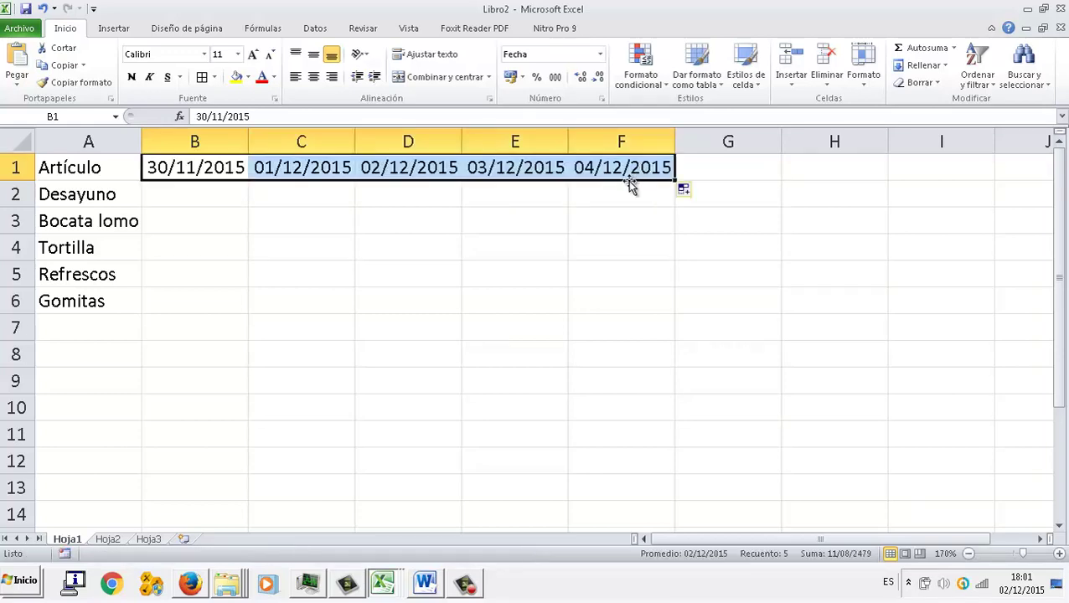
left_click(205, 199)
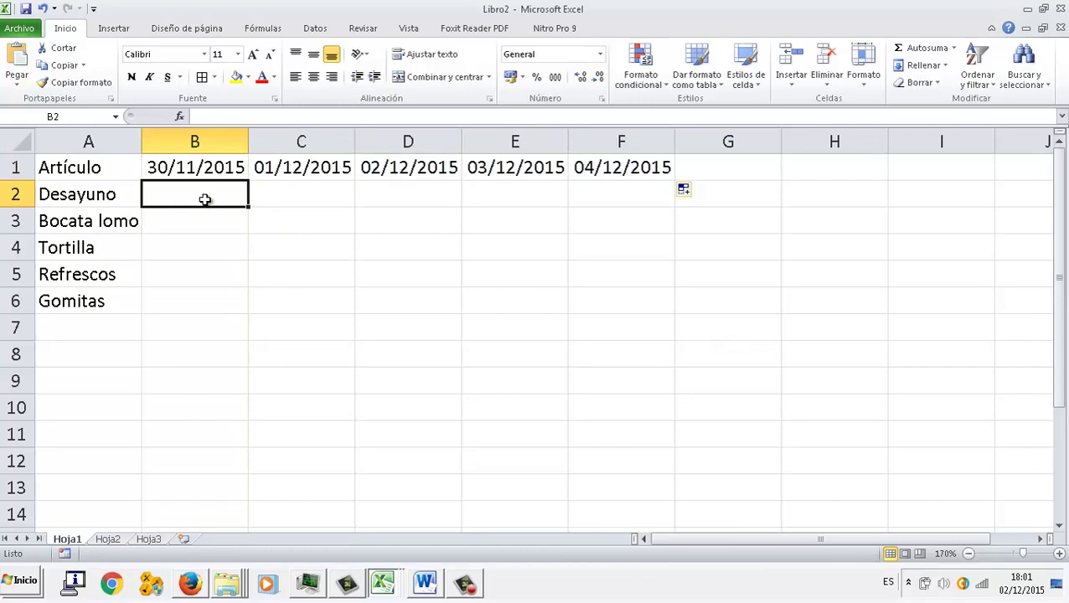
Step: Enter the 30/11/2015 sales in column B: 20, 100, 30, 50, 20, fixing typos
type("20")
key("Return")
type("25")
key("Return")
type("320")
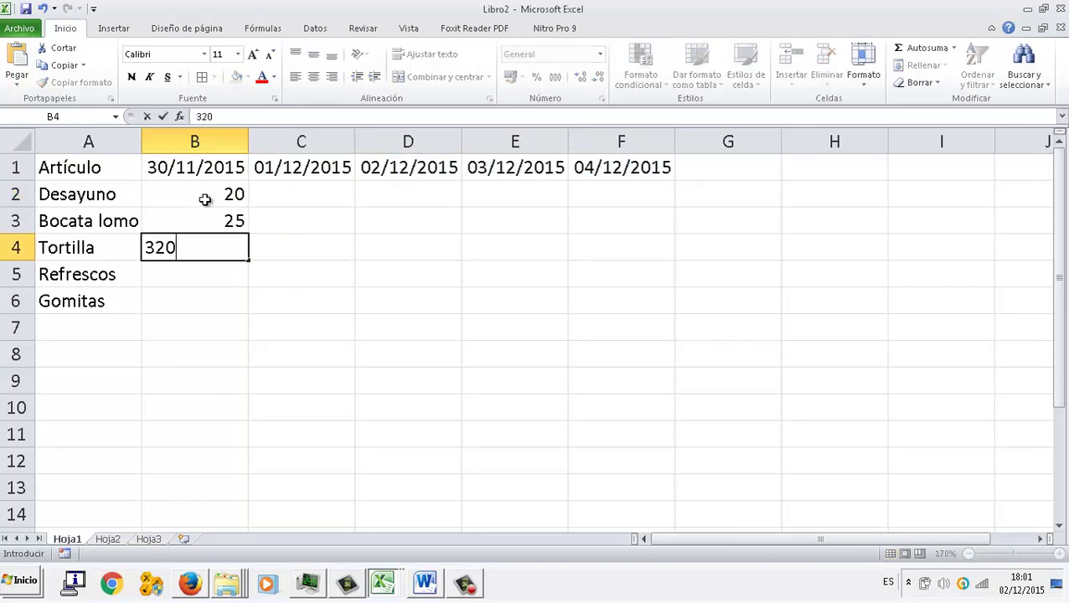
type("0")
key("Return")
key("Up")
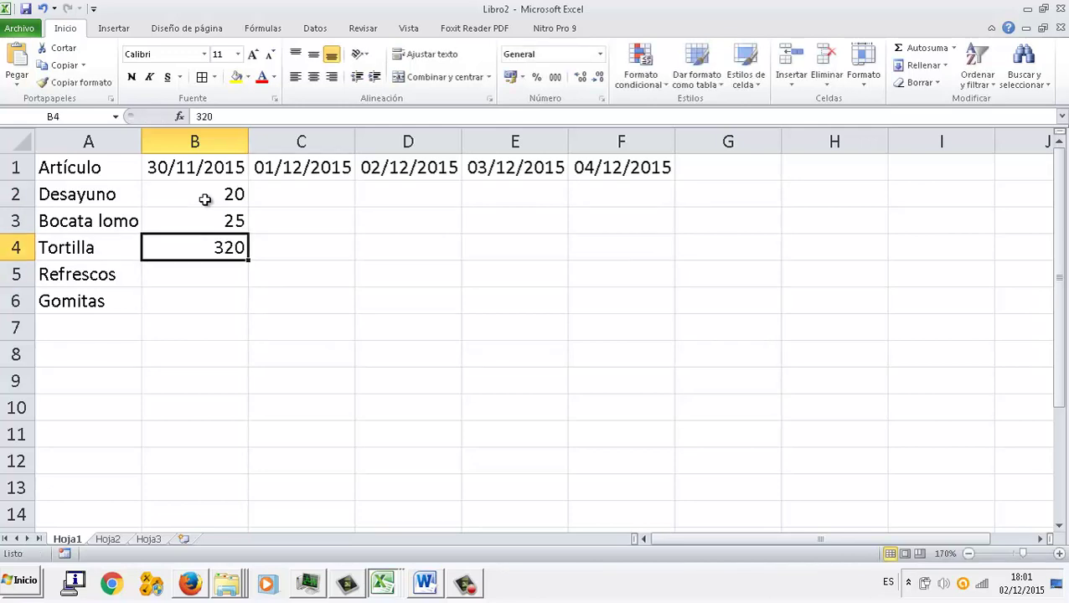
type("30")
key("Return")
key("Up")
key("Up")
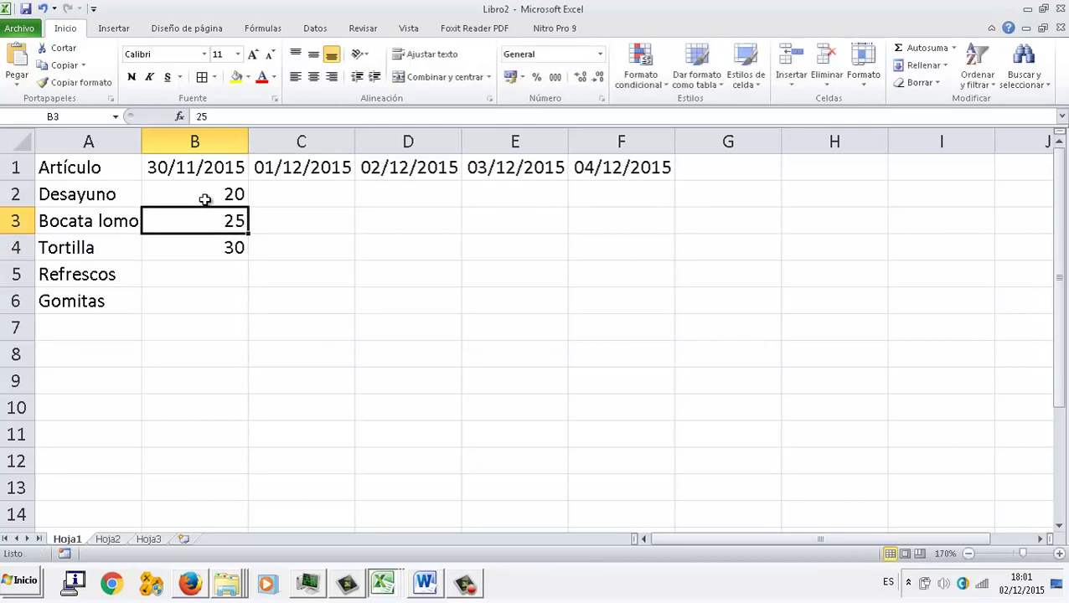
type("100")
key("Return")
key("Return")
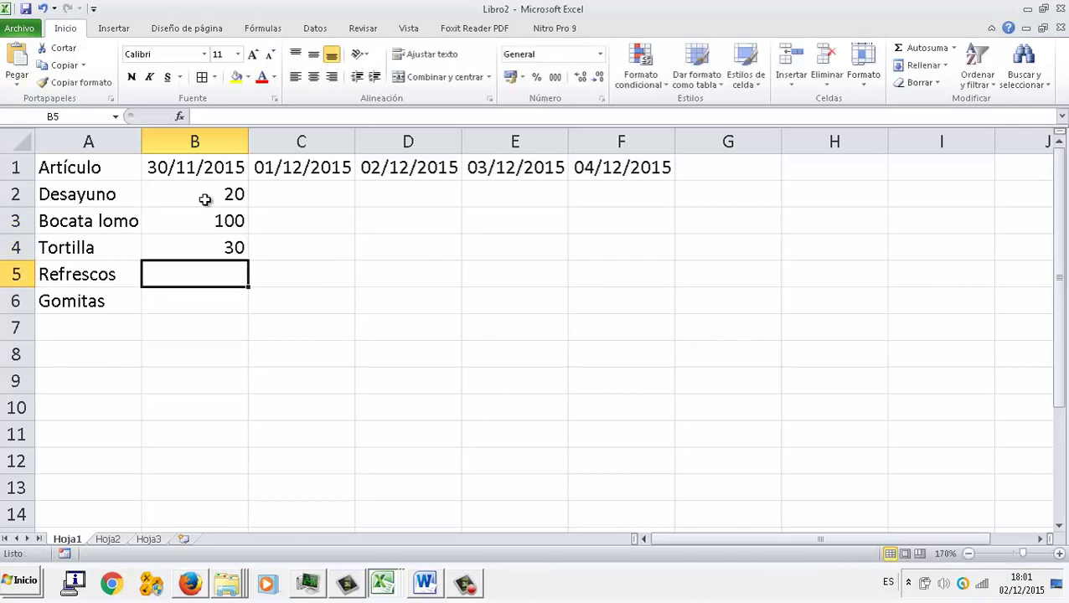
type("50")
Step: Enter the 01/12/2015 sales in column C: 25, 120, 25, 60, 15
key("Return")
type("20")
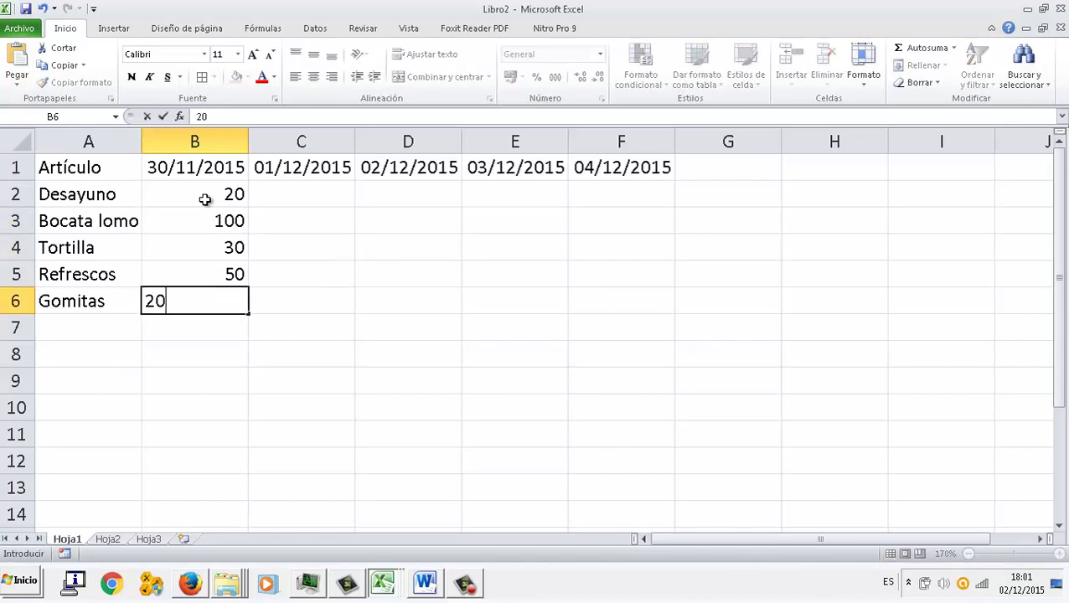
key("Up")
key("Up")
key("Up")
key("Up")
key("Right")
type("25")
key("Return")
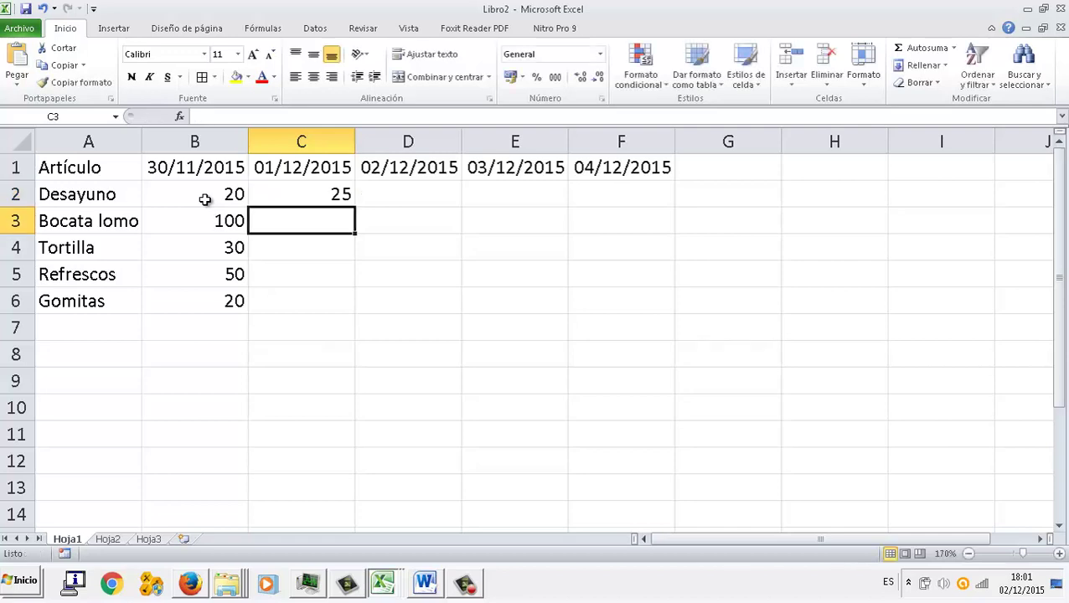
type("120")
key("Return")
type("25")
key("Return")
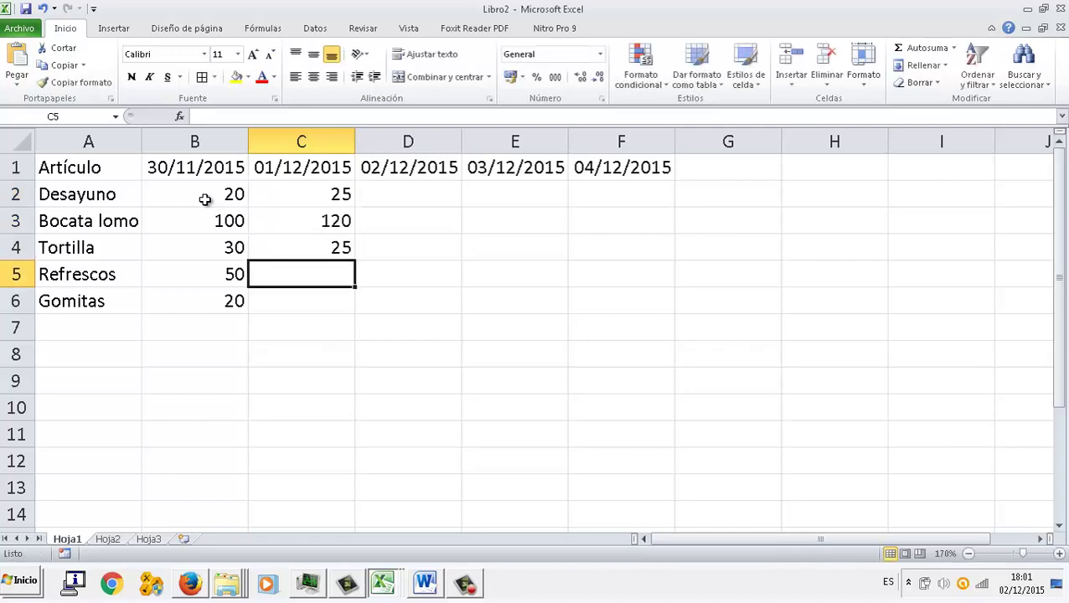
type("60")
key("Return")
type("15")
key("Return")
key("Up")
key("Up")
key("Up")
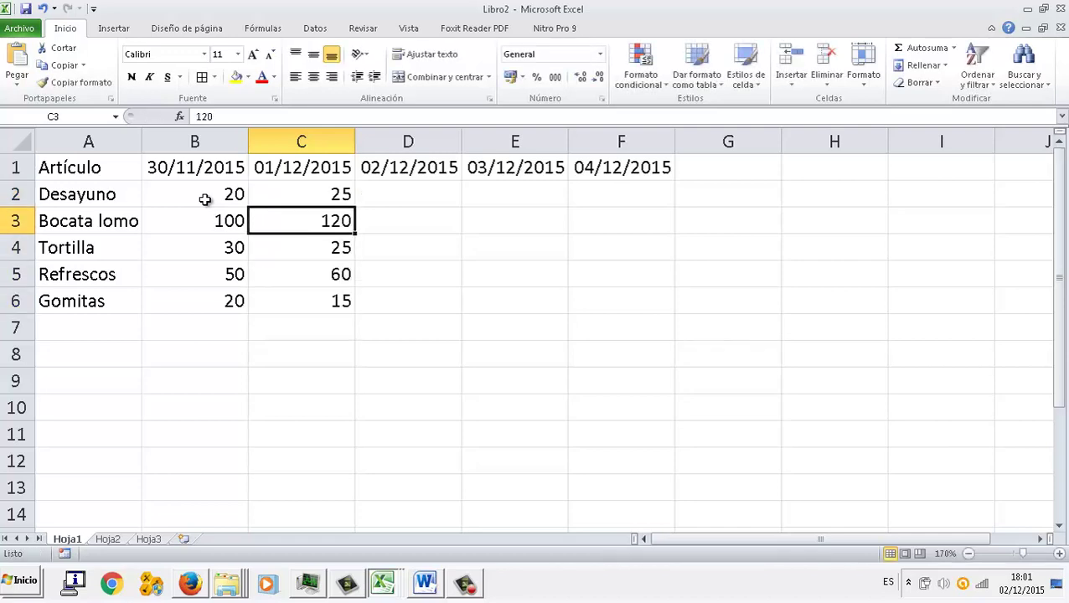
key("Up")
Step: Enter the 02/12/2015 sales in column D: 12, 80, 40, 55, 25
key("Right")
type("12")
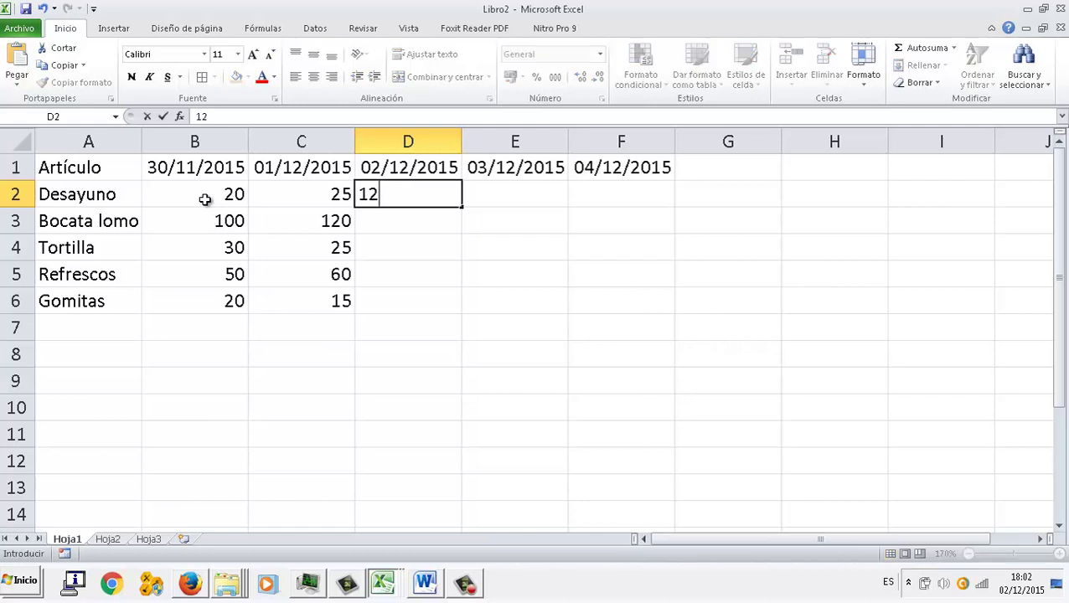
key("Return")
type("8")
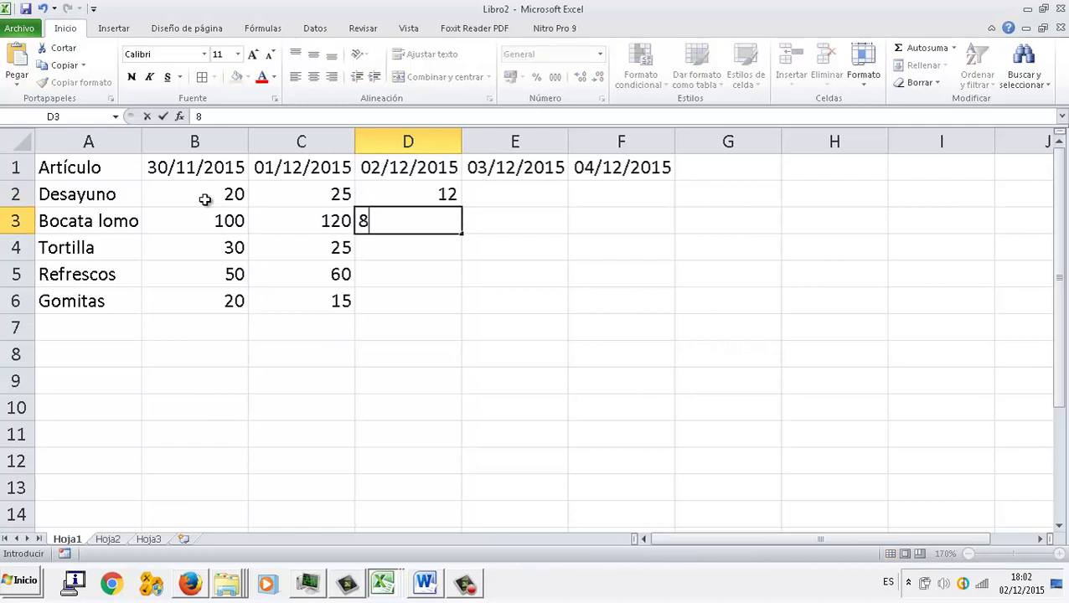
type("0")
key("Return")
type("40")
key("Return")
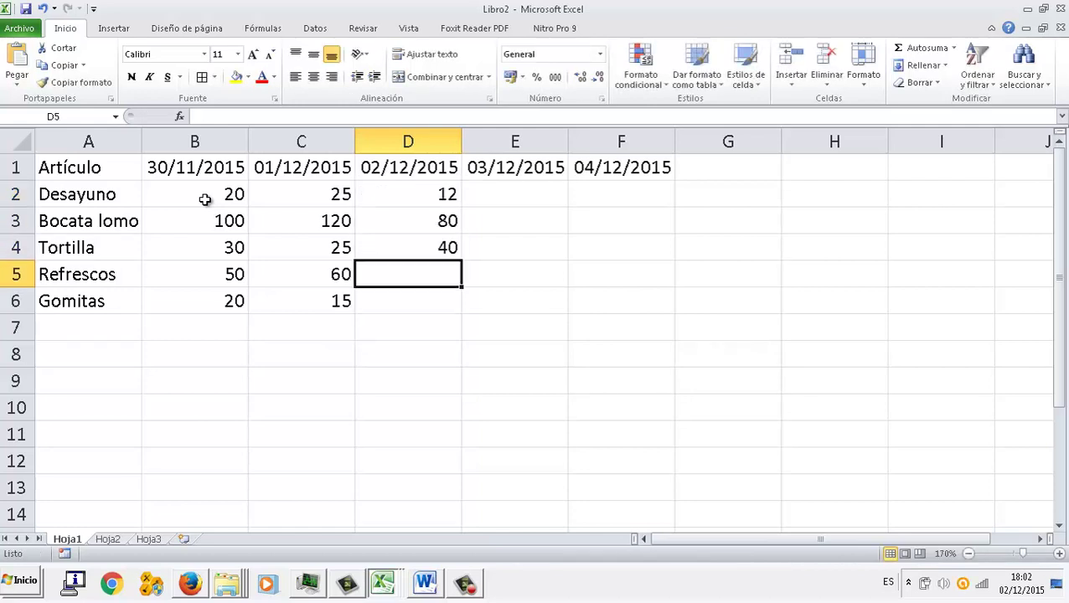
type("55")
key("Return")
type("25")
key("Up")
key("Up")
key("Up")
key("Up")
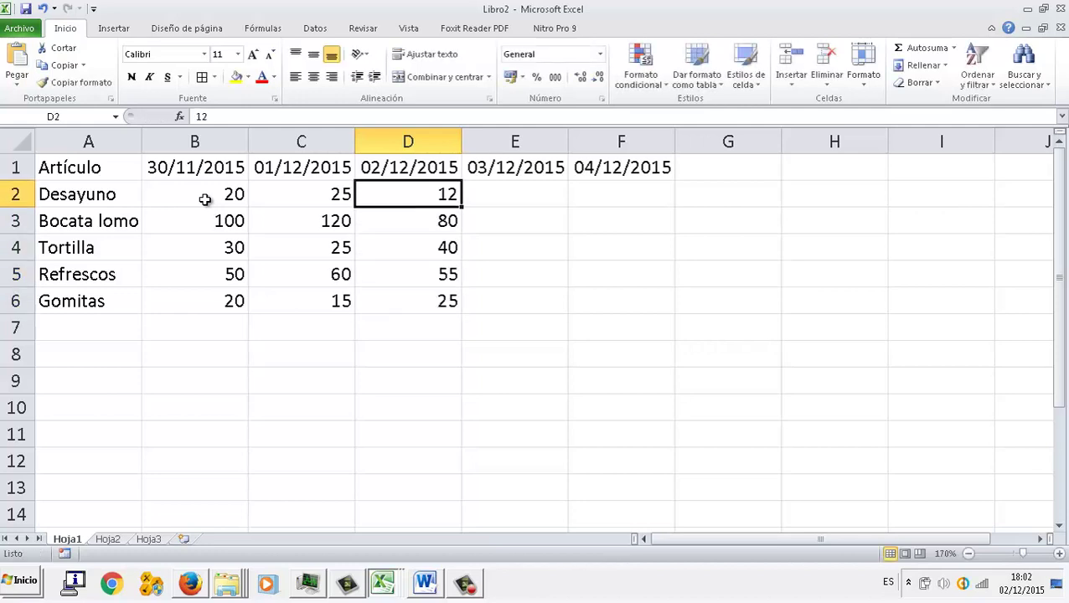
Step: Enter the 03/12/2015 sales in column E: 17, 110, 50, 70, 40
key("Right")
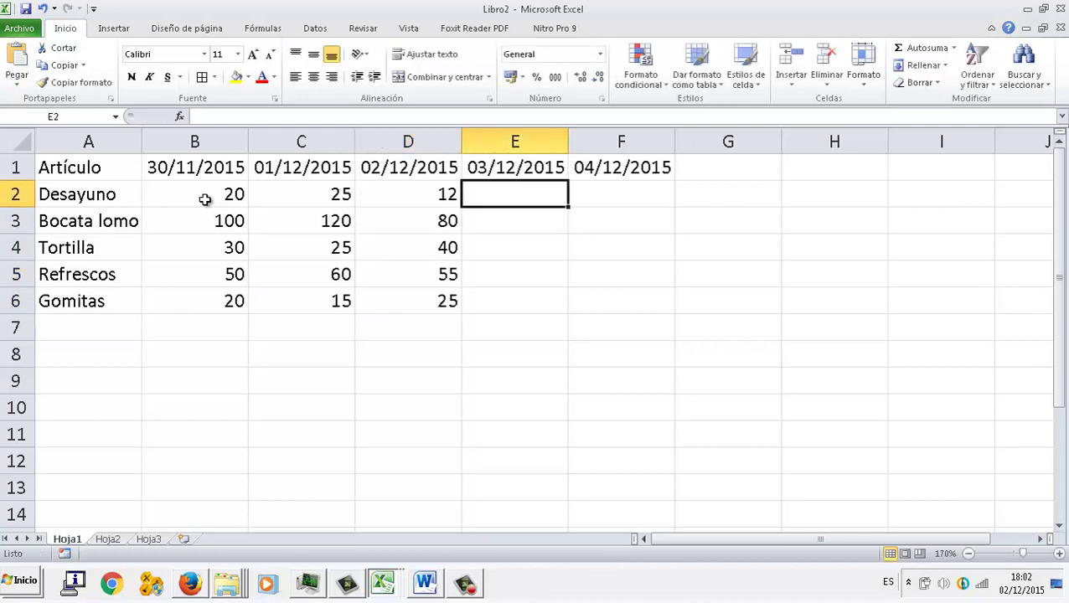
type("17")
key("Return")
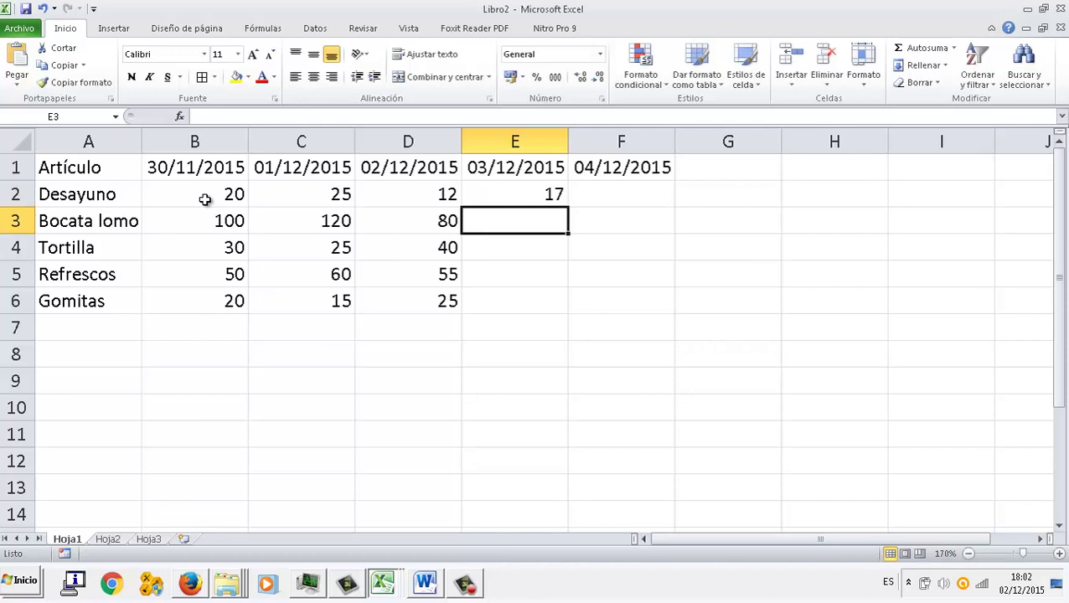
type("110")
key("Return")
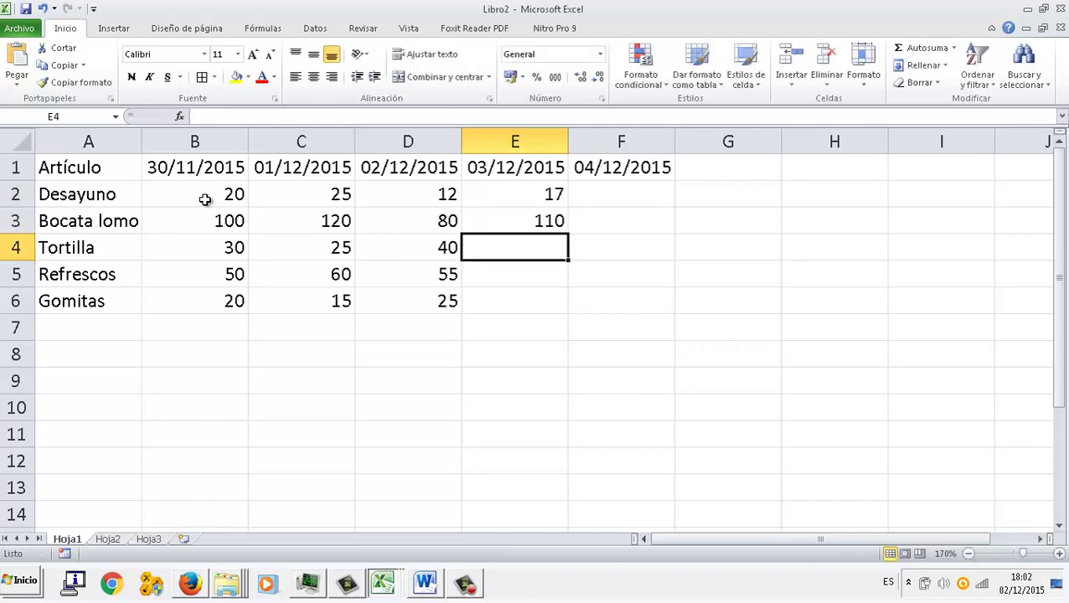
type("50")
key("Return")
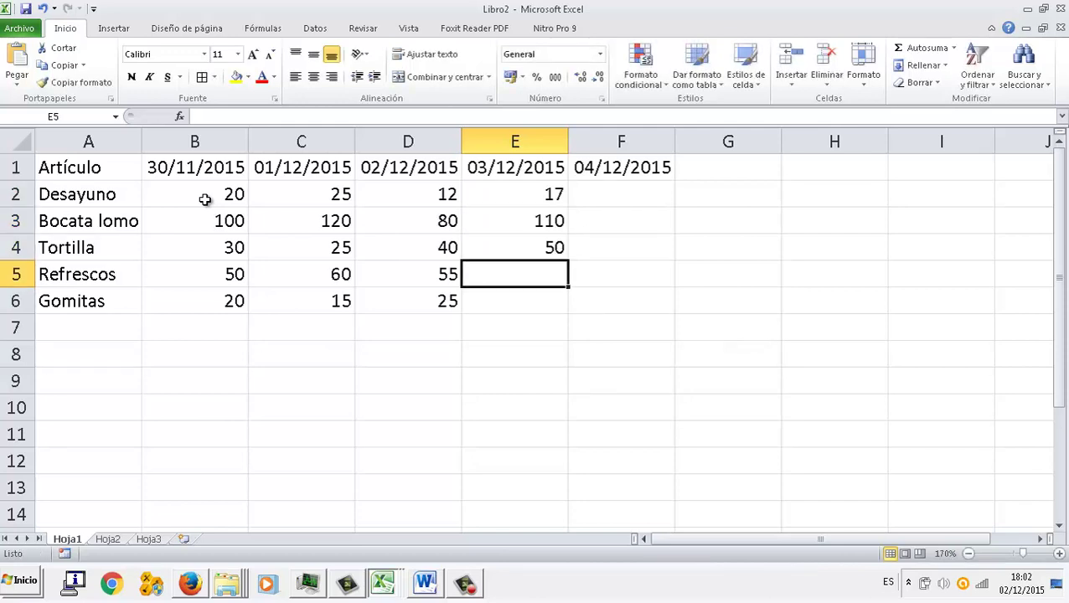
type("70")
key("Return")
type("40")
key("Up")
key("Up")
key("Up")
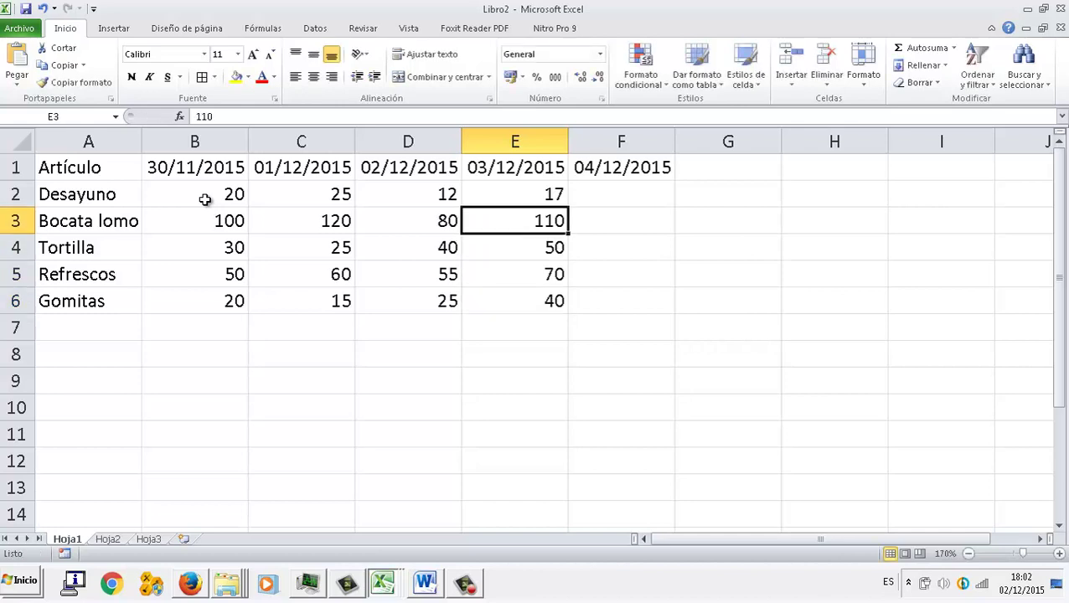
key("Up")
Step: Enter the 04/12/2015 sales 30, 120, 60, 80, 50 in column F and type SUMA in G1
key("Right")
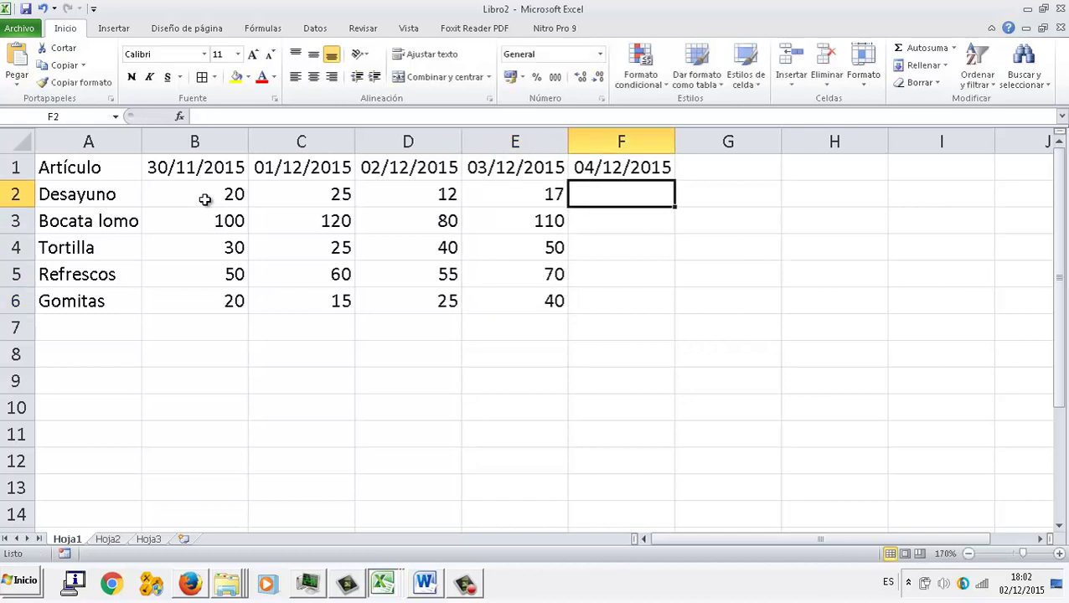
type("30")
key("Return")
type("120")
key("Return")
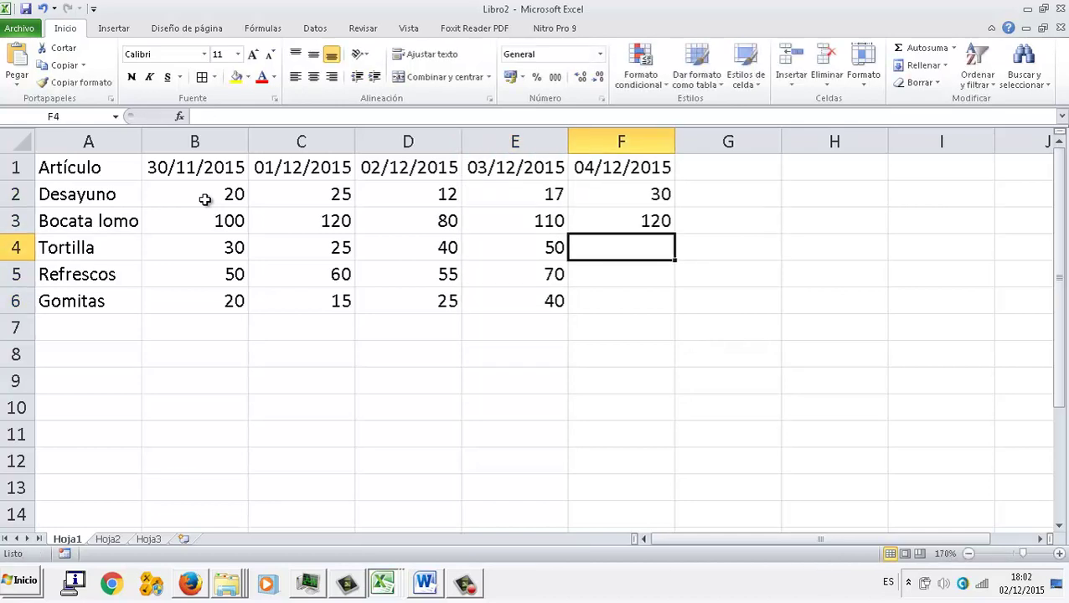
type("60 80 50")
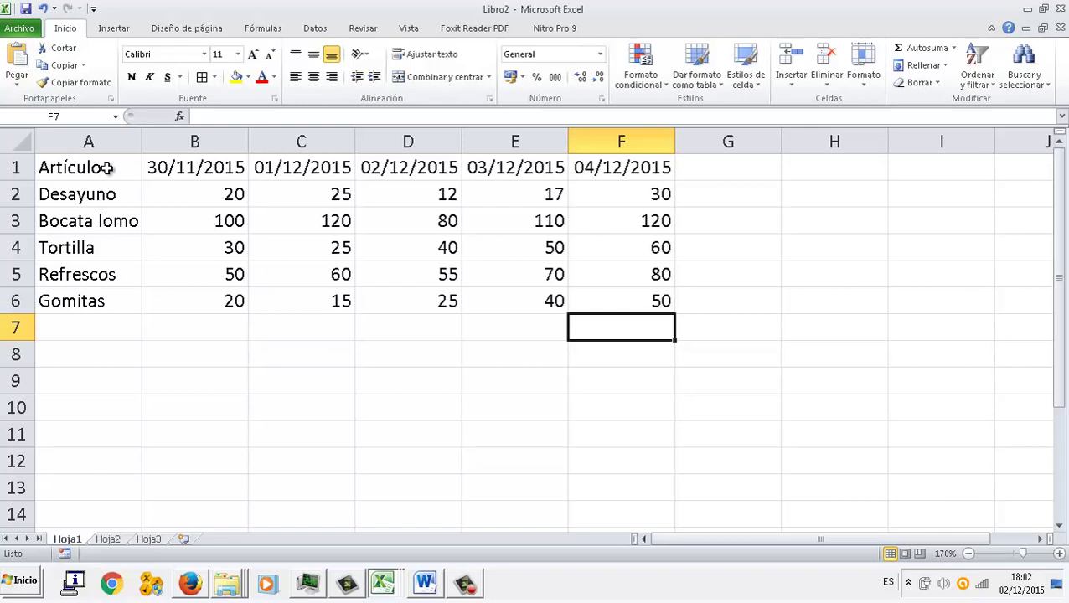
left_click(724, 164)
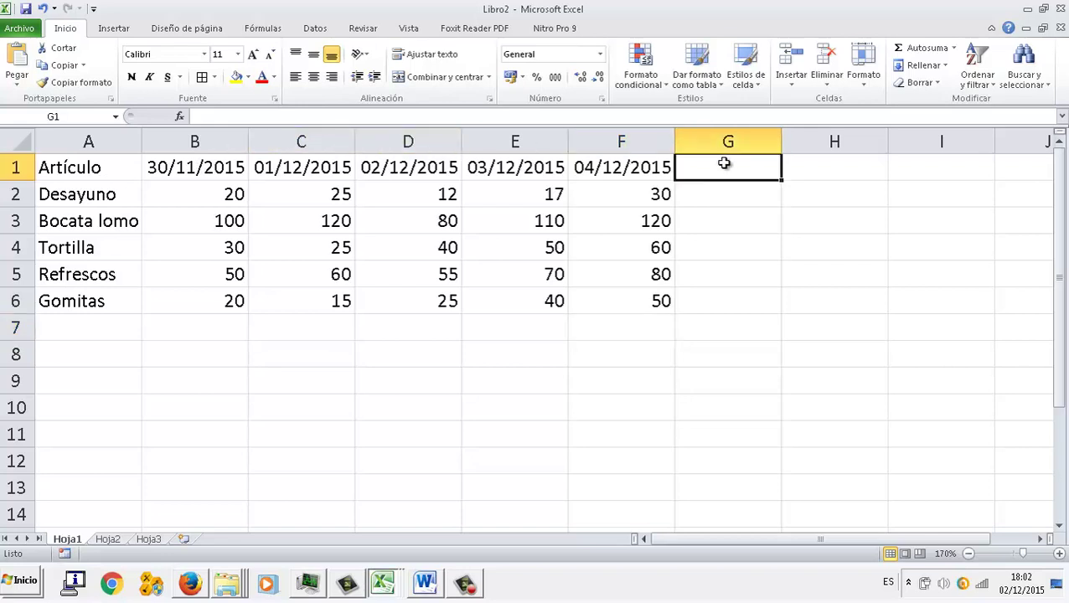
type("SUMA")
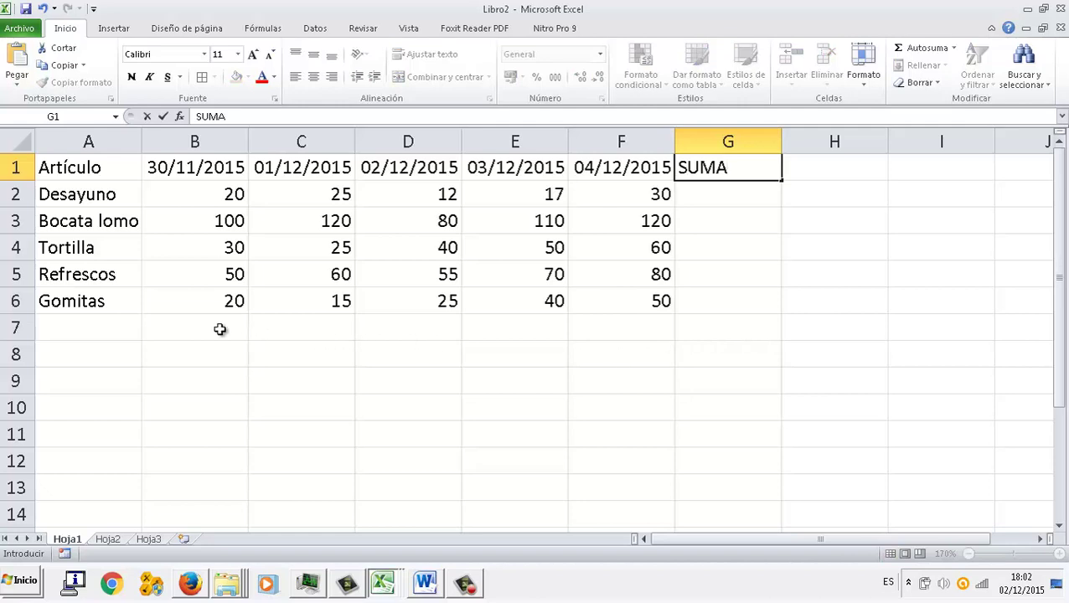
Step: Label A7 SUMA and total each item in G2:G6 with AutoSum
left_click(132, 324)
type("SUMA")
key("Return")
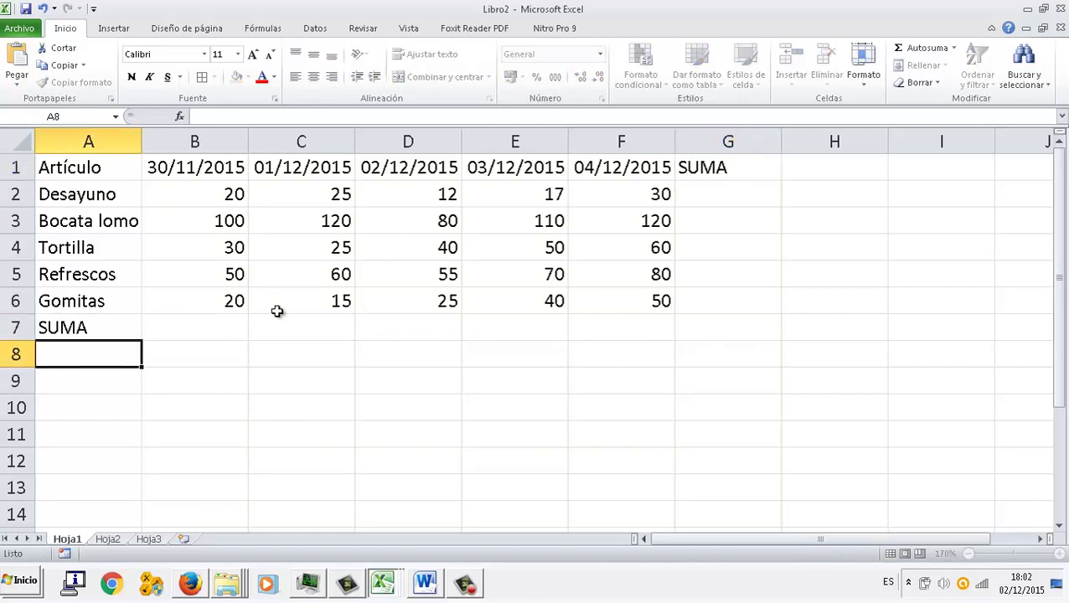
left_click(706, 201)
left_click(916, 50)
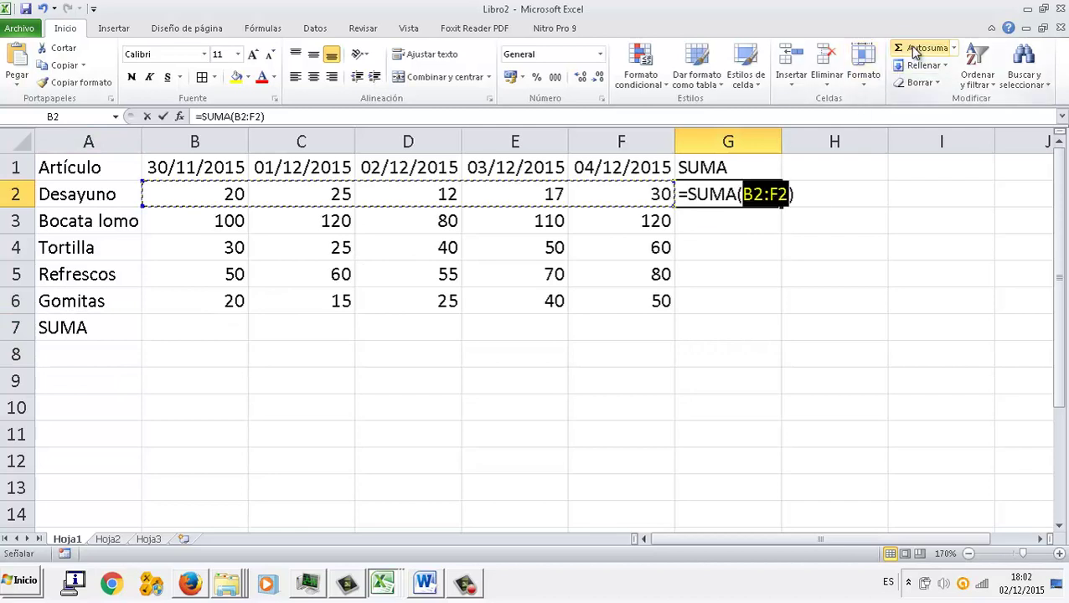
key("Return")
key("Up")
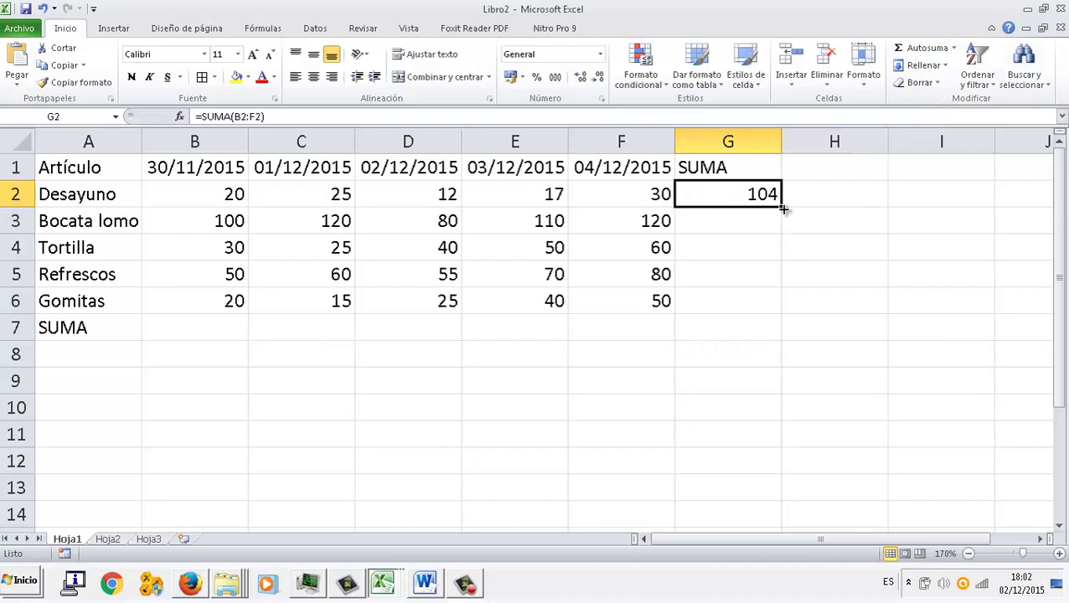
left_click_drag(782, 209, 787, 314)
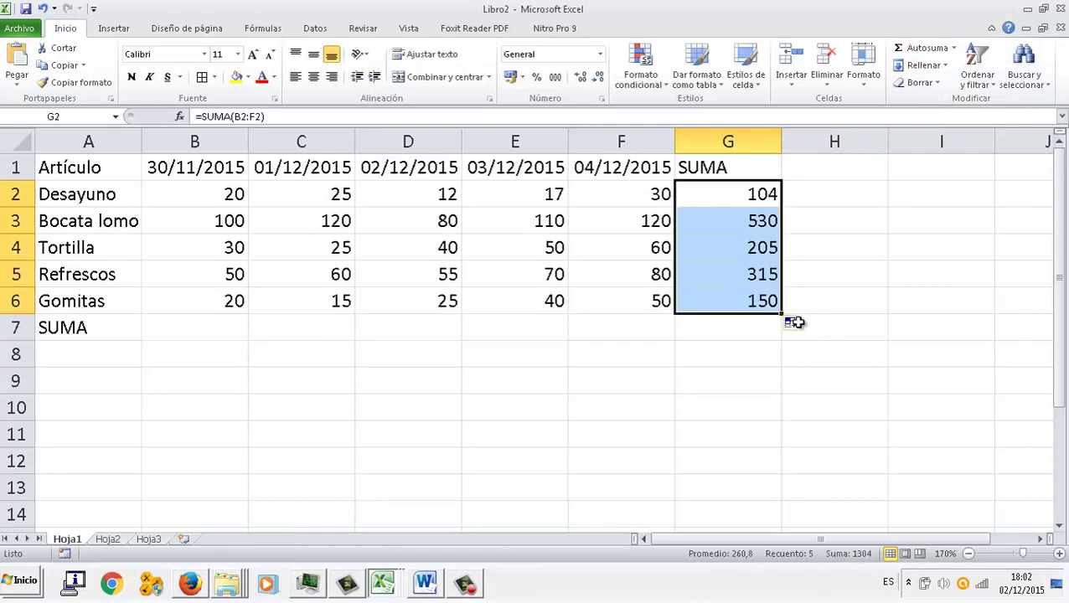
Step: AutoSum the 30/11/2015 column in B7 and fill the totals across to G7
left_click(157, 335)
left_click(921, 48)
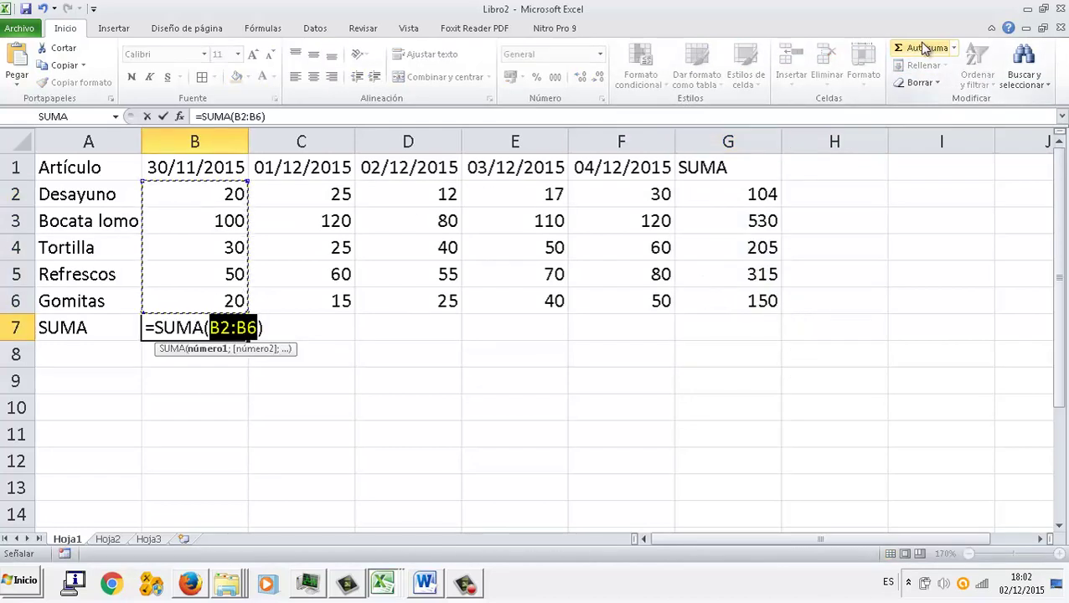
left_click(924, 48)
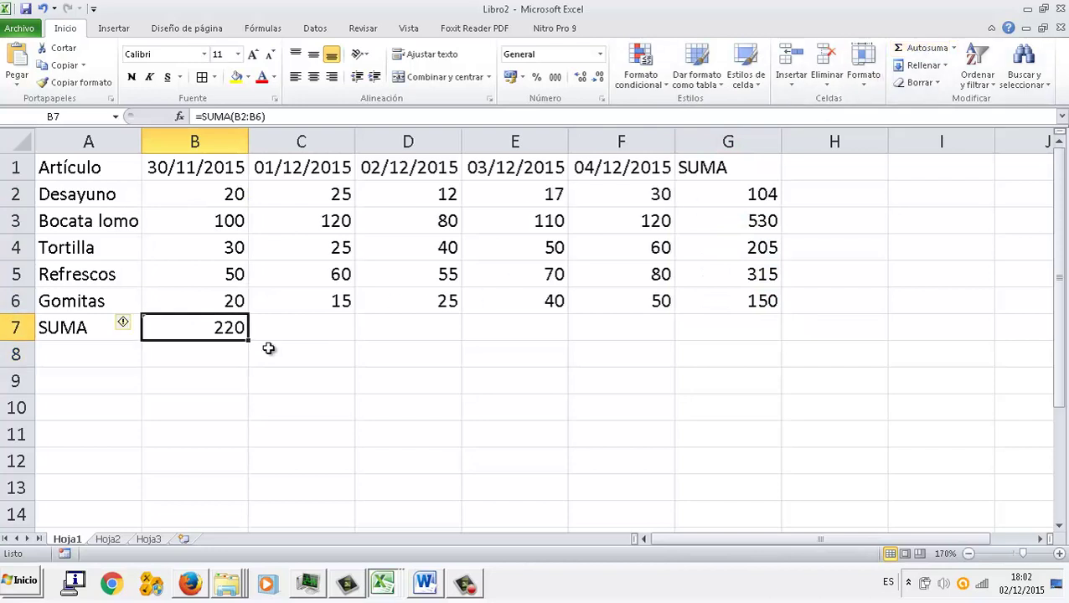
left_click_drag(249, 336, 748, 332)
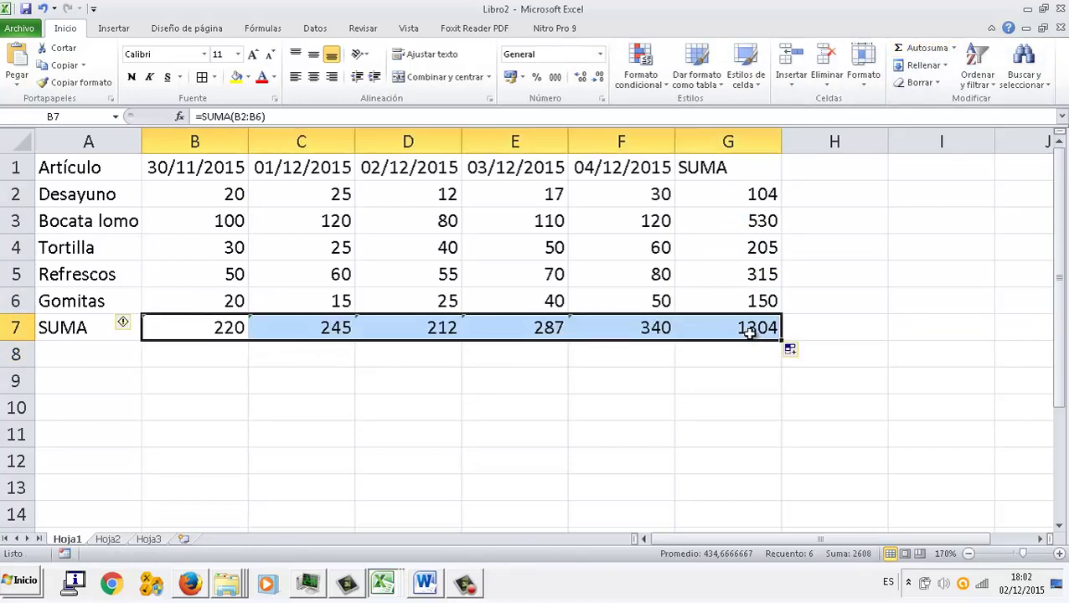
left_click(546, 308)
Step: Apply euro accounting format to the figures in B2:G7
left_click_drag(201, 191, 732, 326)
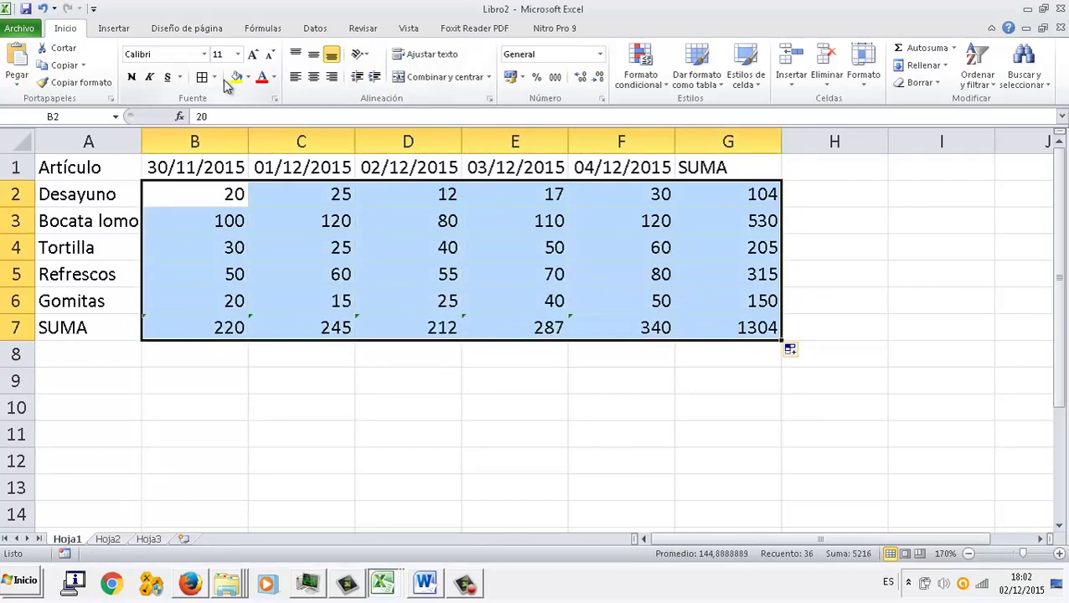
left_click(509, 76)
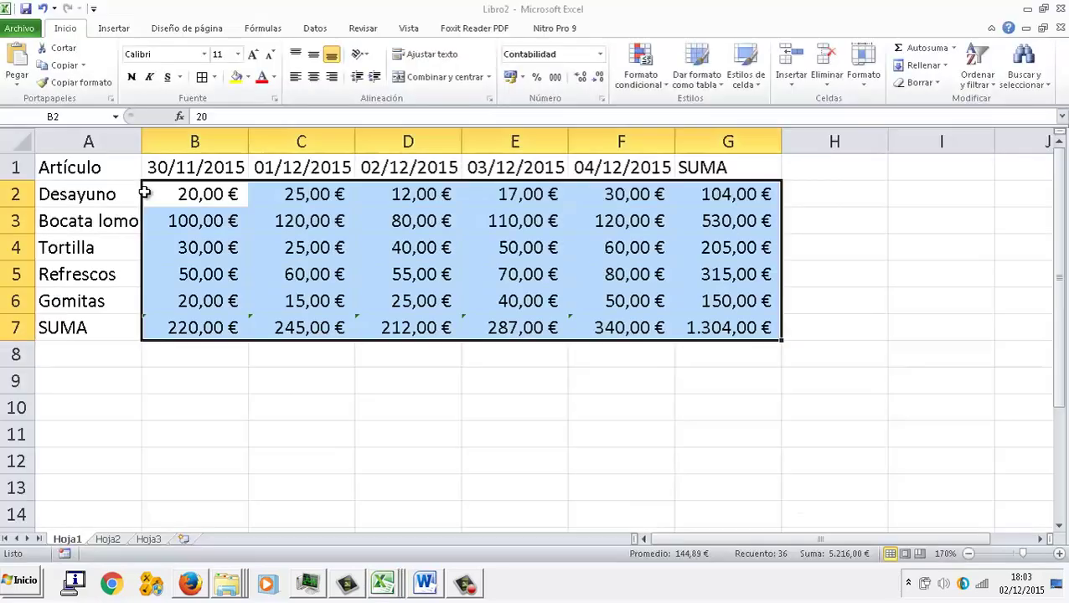
left_click(198, 216)
Step: Give every cell of the A1:G7 table All Borders
left_click(80, 171)
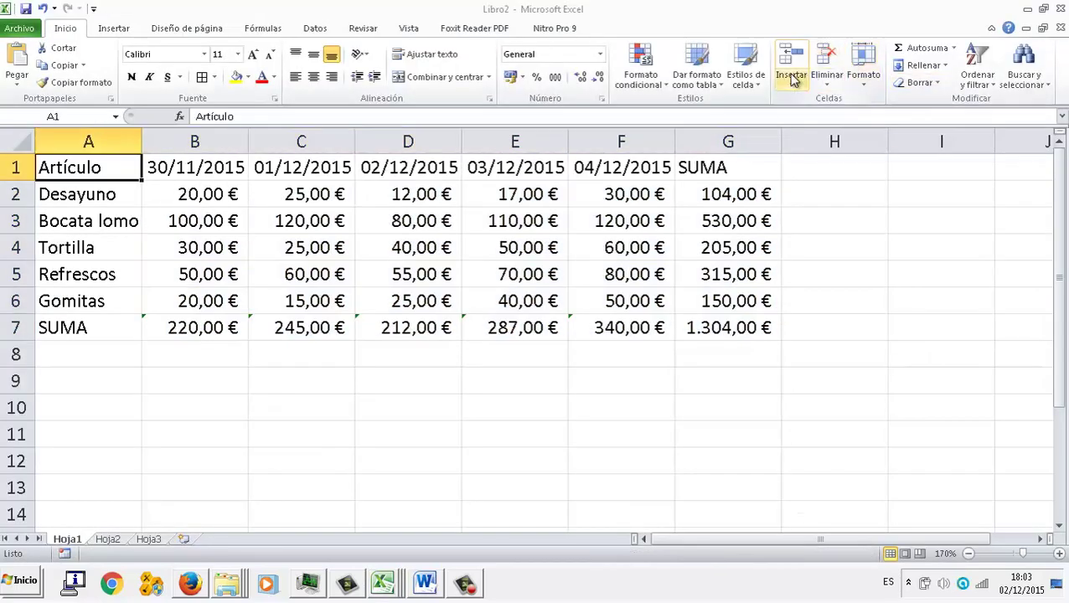
left_click(697, 77)
left_click(462, 236)
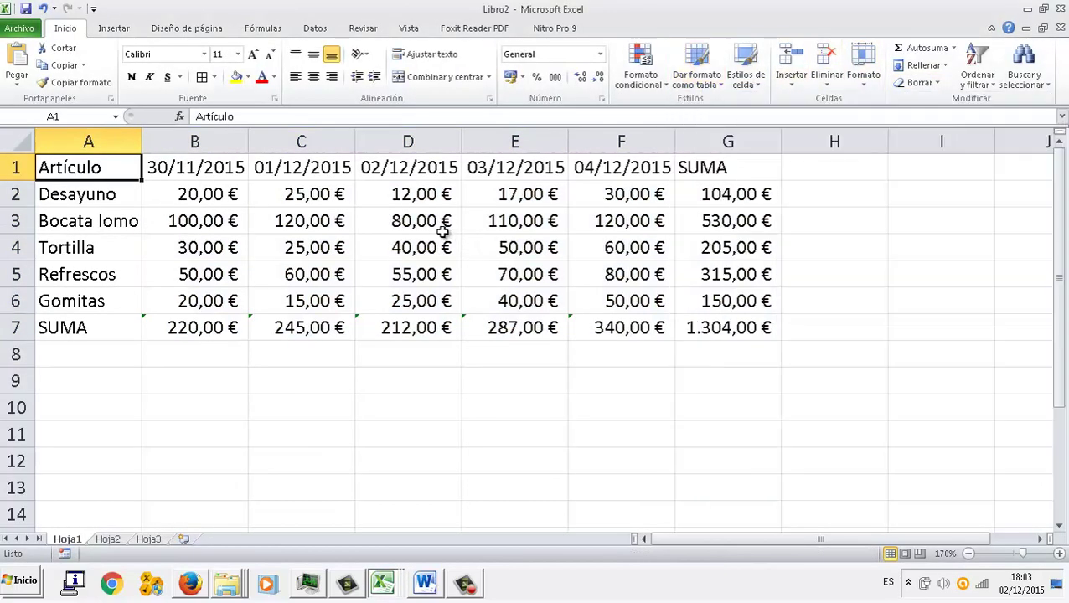
left_click(442, 232)
left_click(84, 174)
left_click(171, 175)
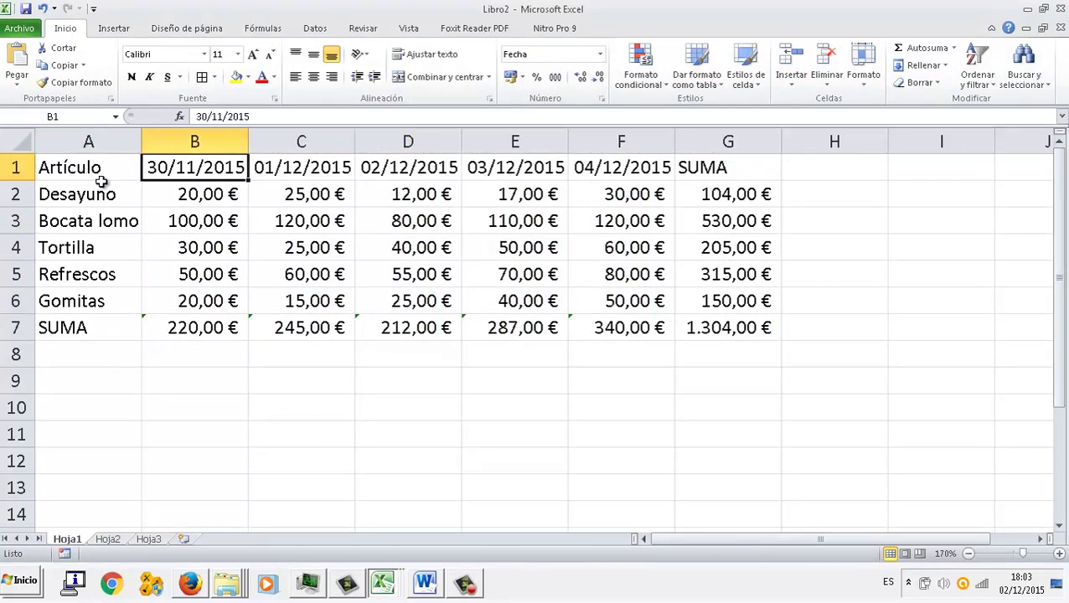
left_click_drag(96, 176, 687, 328)
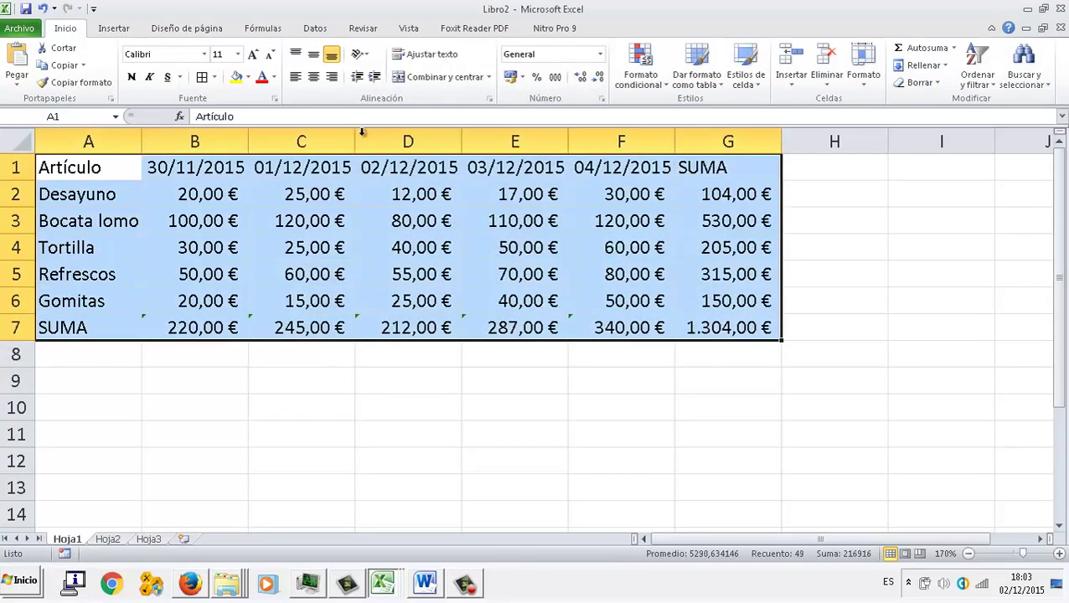
left_click(201, 77)
left_click(149, 187)
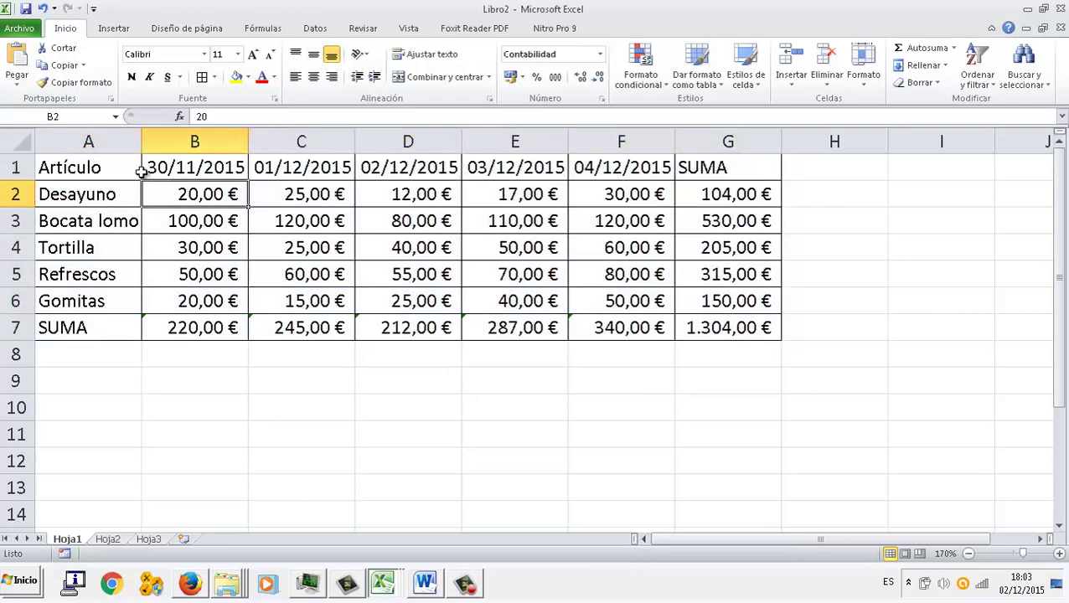
left_click_drag(82, 166, 155, 167)
left_click(98, 167)
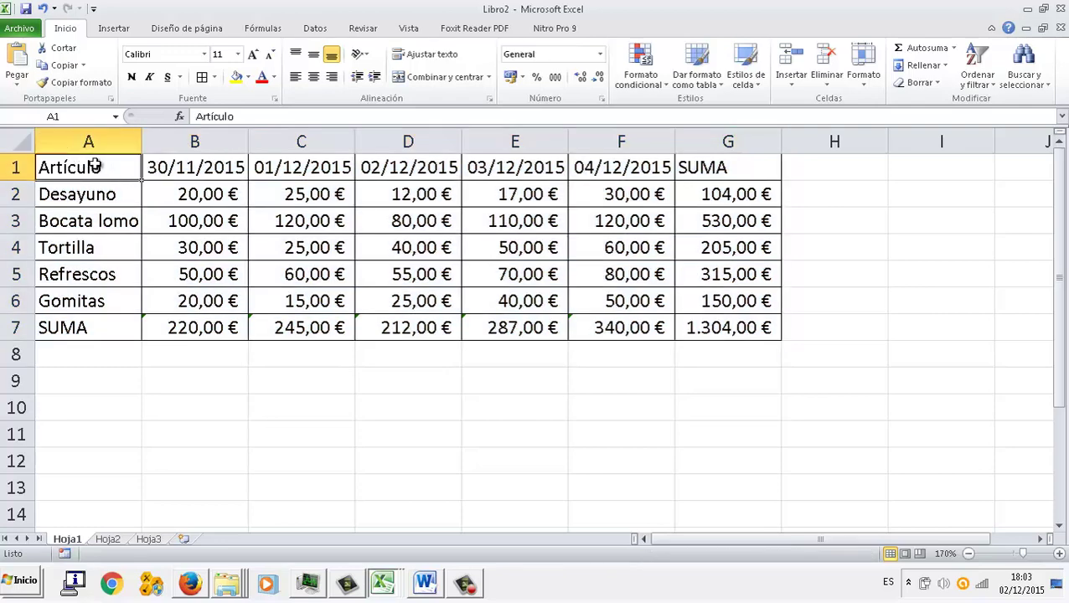
Step: Insert a blank row above the table
left_click(119, 30)
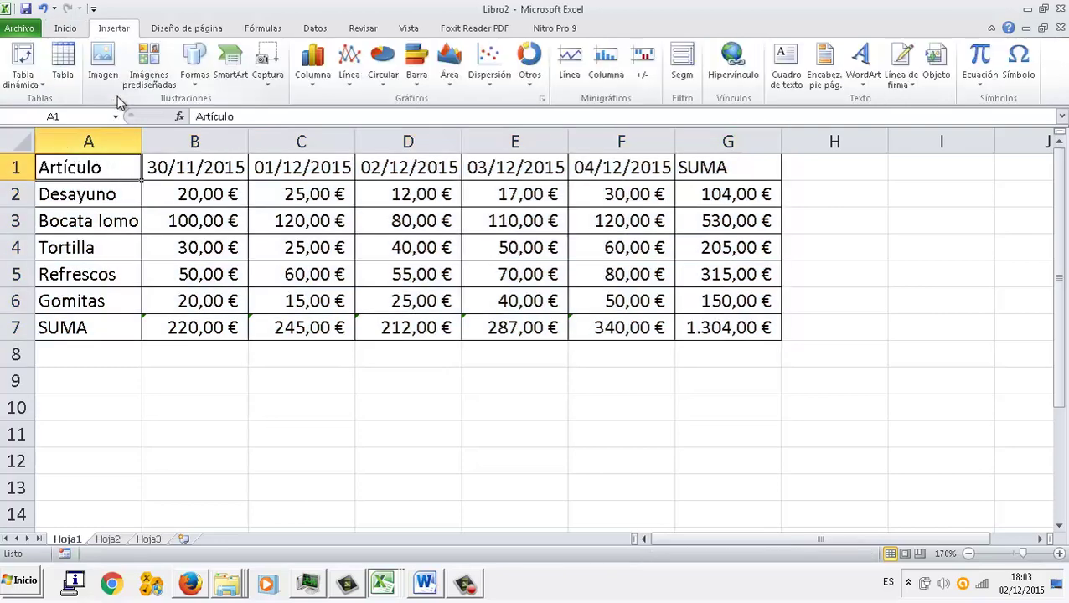
left_click(17, 169)
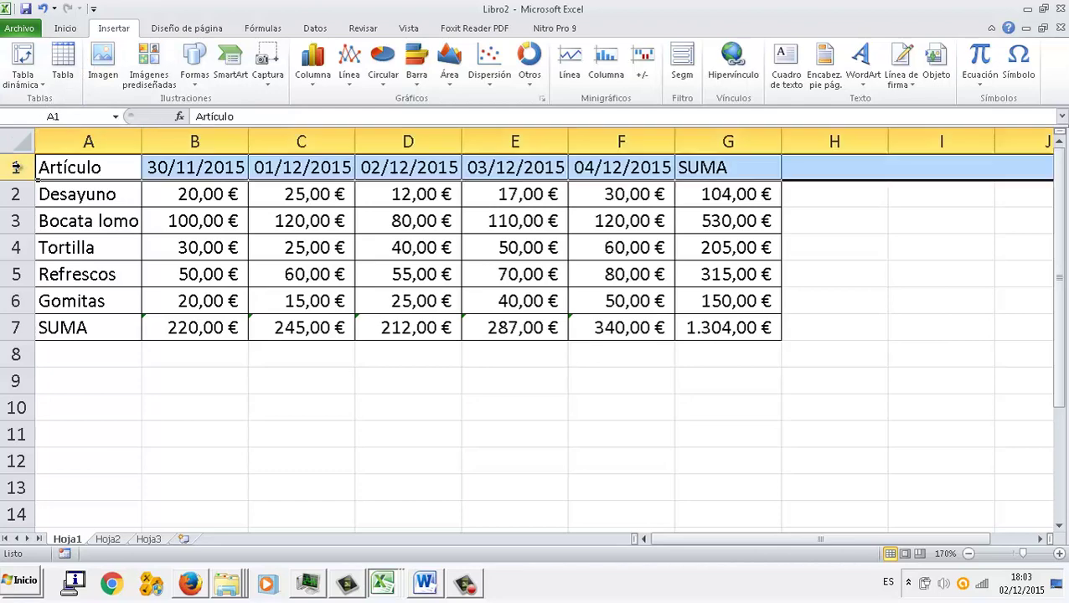
right_click(18, 168)
left_click(84, 269)
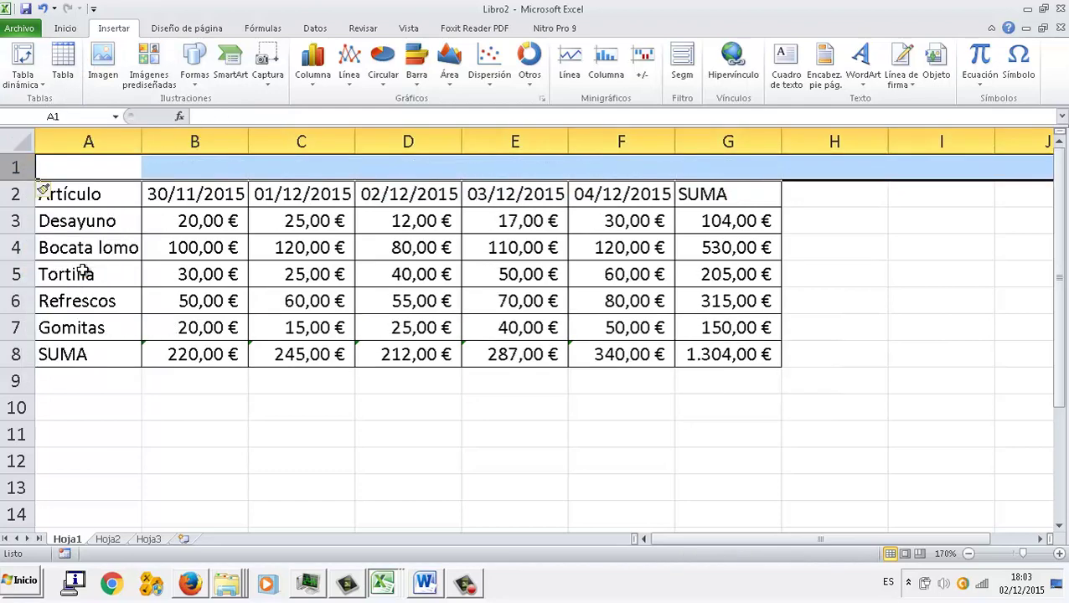
left_click(152, 186)
Step: Merge and centre A1:G1 and enter the title VENTAS BAR KURSAAL
left_click(134, 170)
left_click_drag(134, 170, 759, 167)
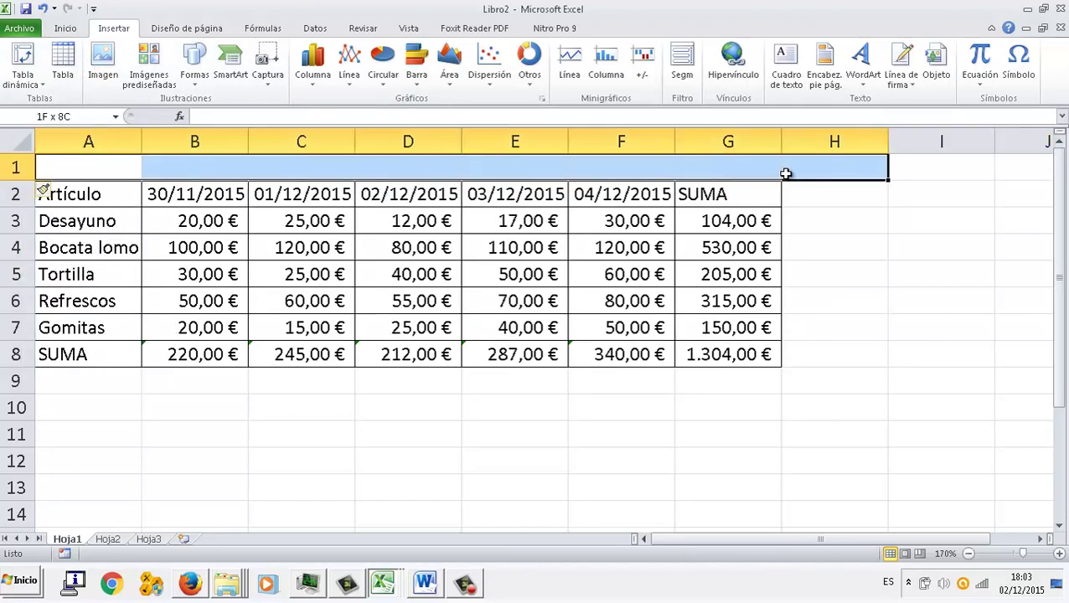
left_click(60, 30)
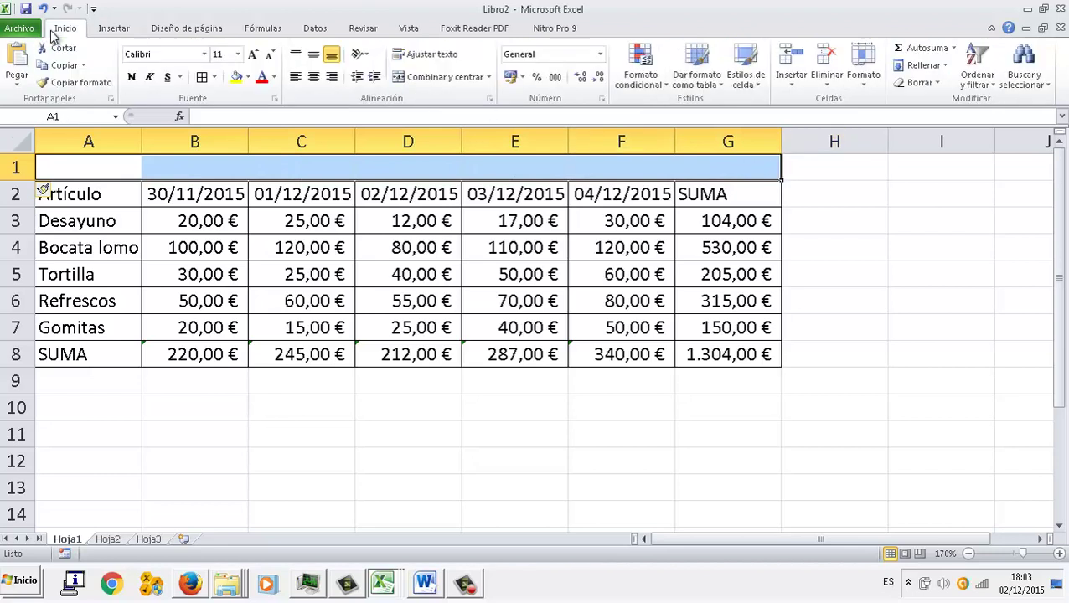
left_click(427, 78)
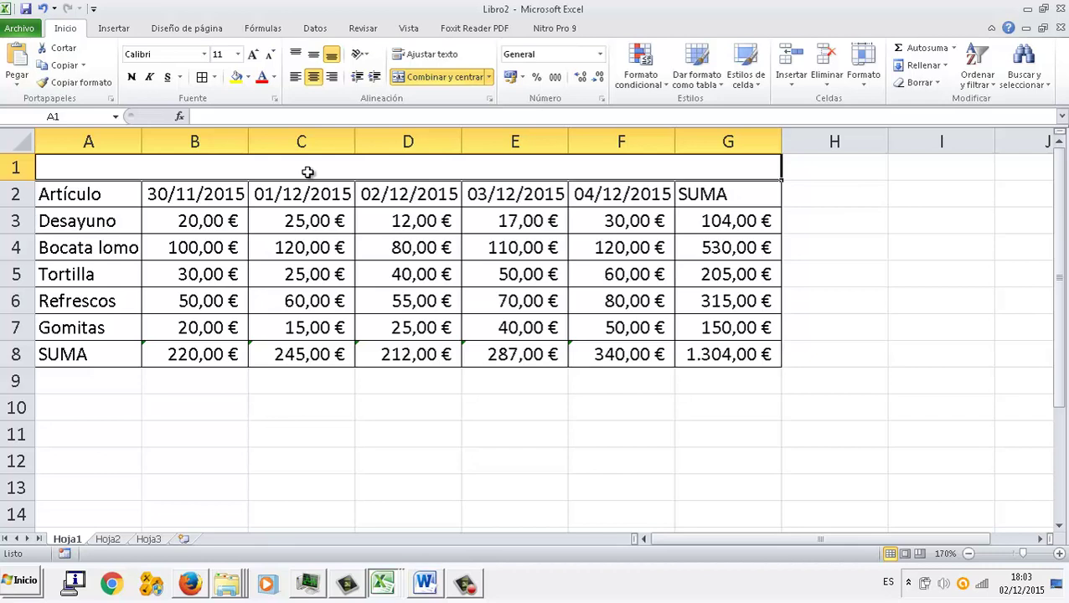
type("VENTAS BAR")
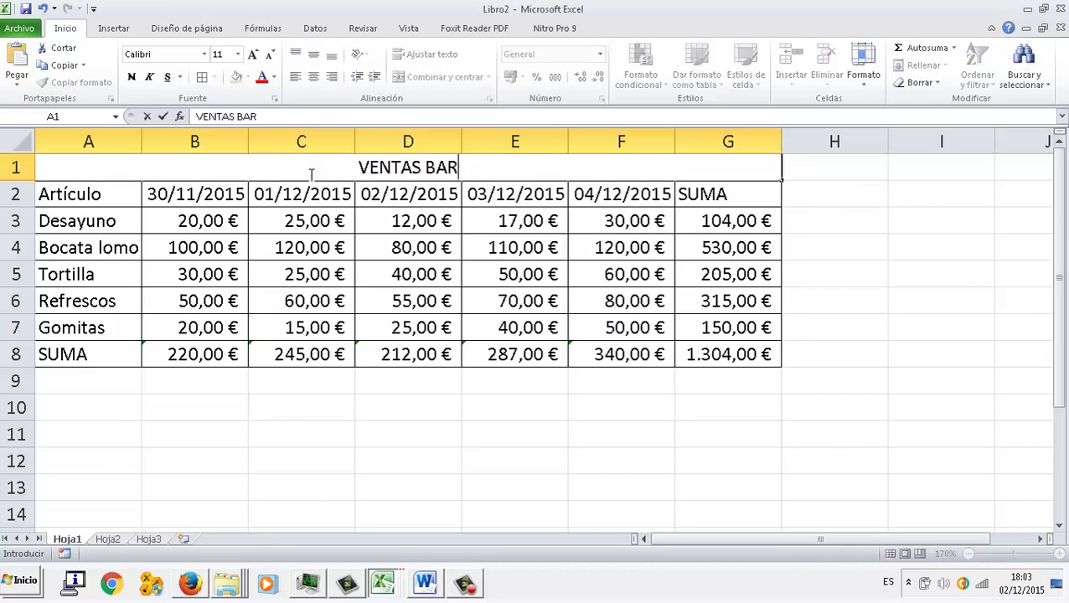
type(" KURSAAL")
key("Return")
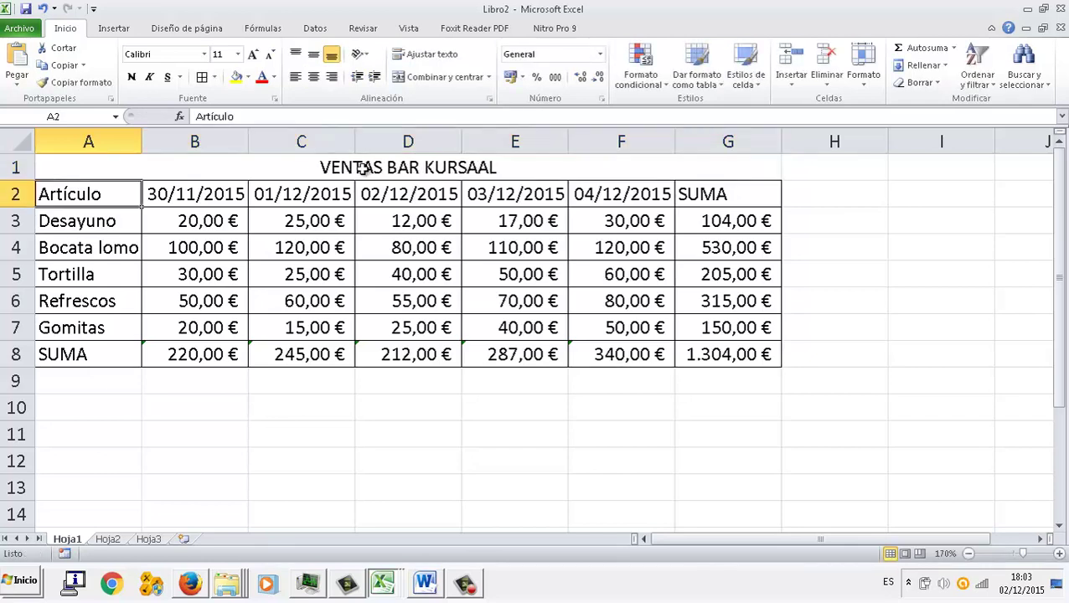
Step: Bold the row 2 headers and item names A3:A8, and right-align headers B2:G2
left_click(377, 277)
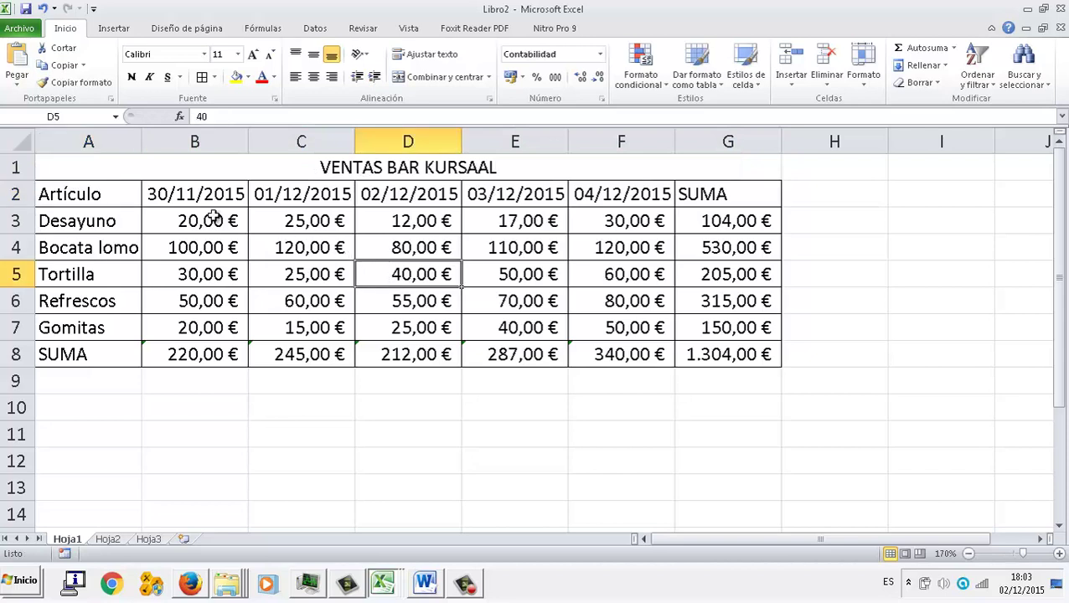
left_click(111, 193)
left_click_drag(285, 194, 749, 195)
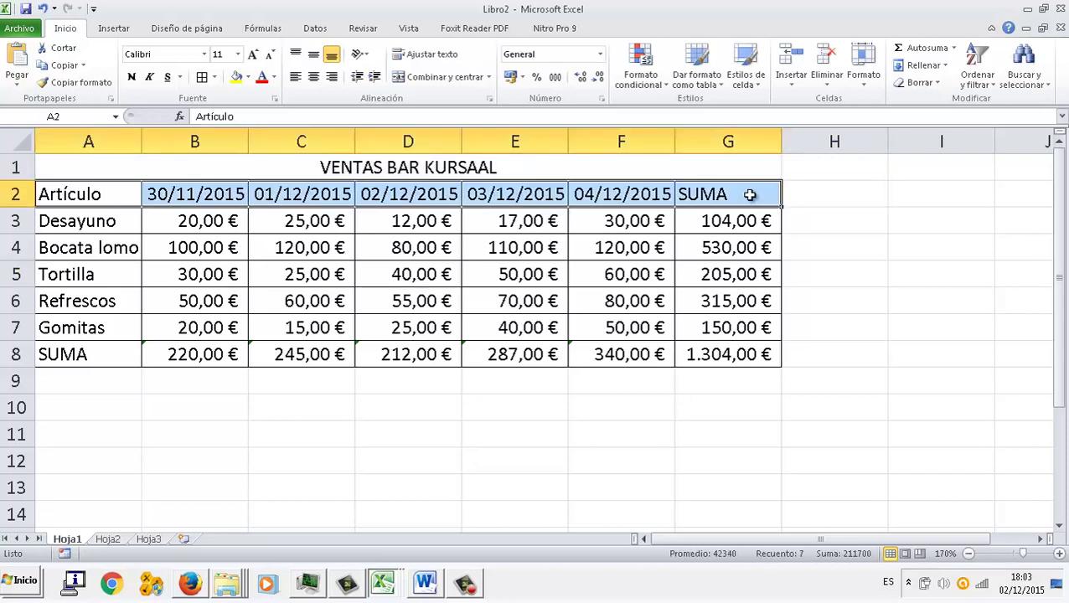
key("ctrl+n")
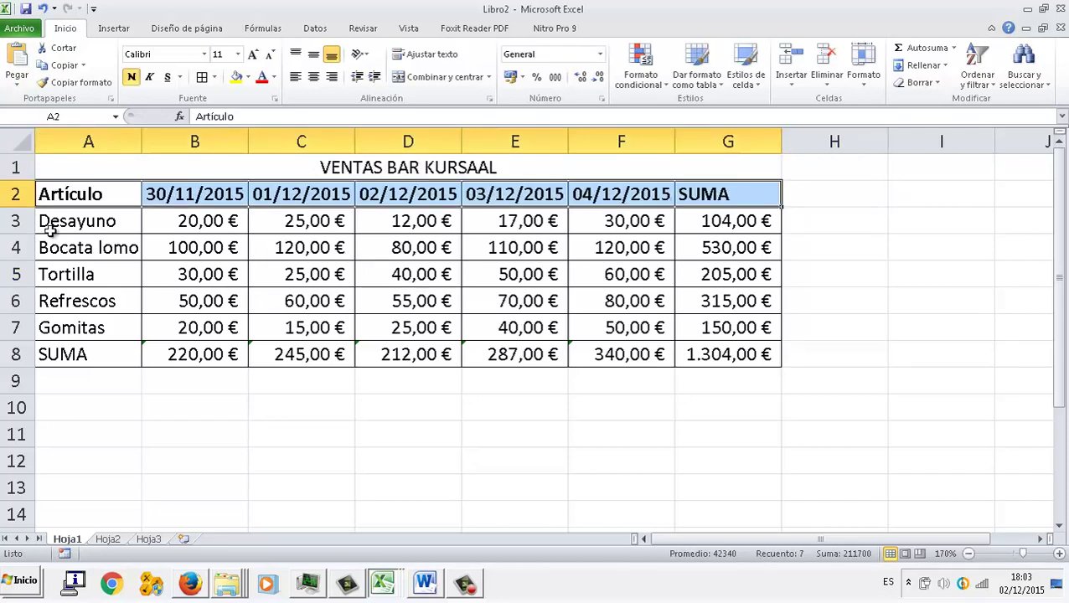
left_click_drag(48, 226, 70, 350)
key("ctrl+n")
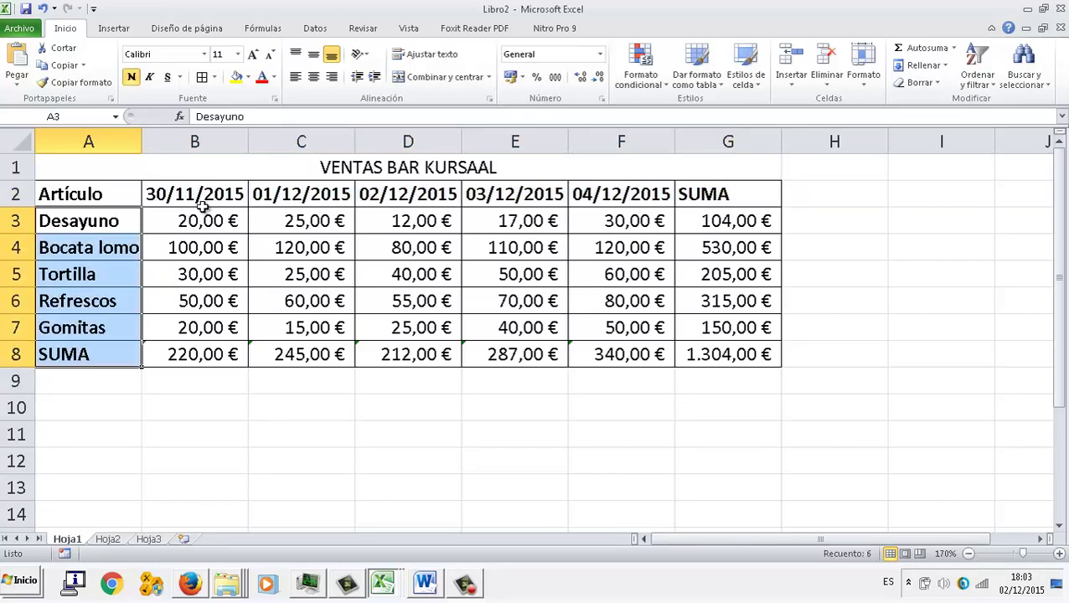
left_click_drag(202, 201, 764, 195)
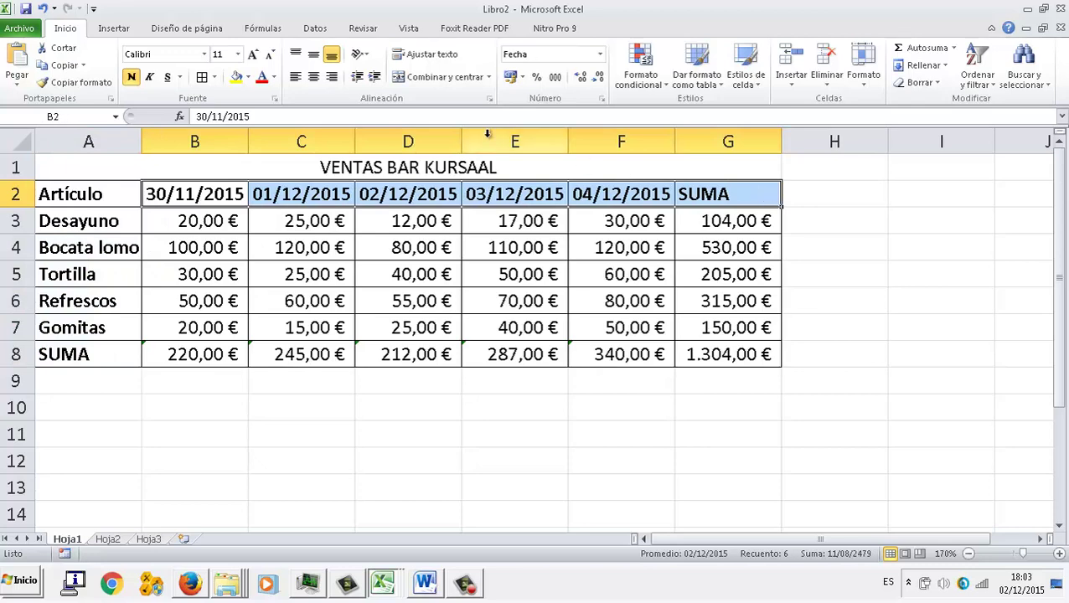
left_click(331, 76)
left_click(168, 221)
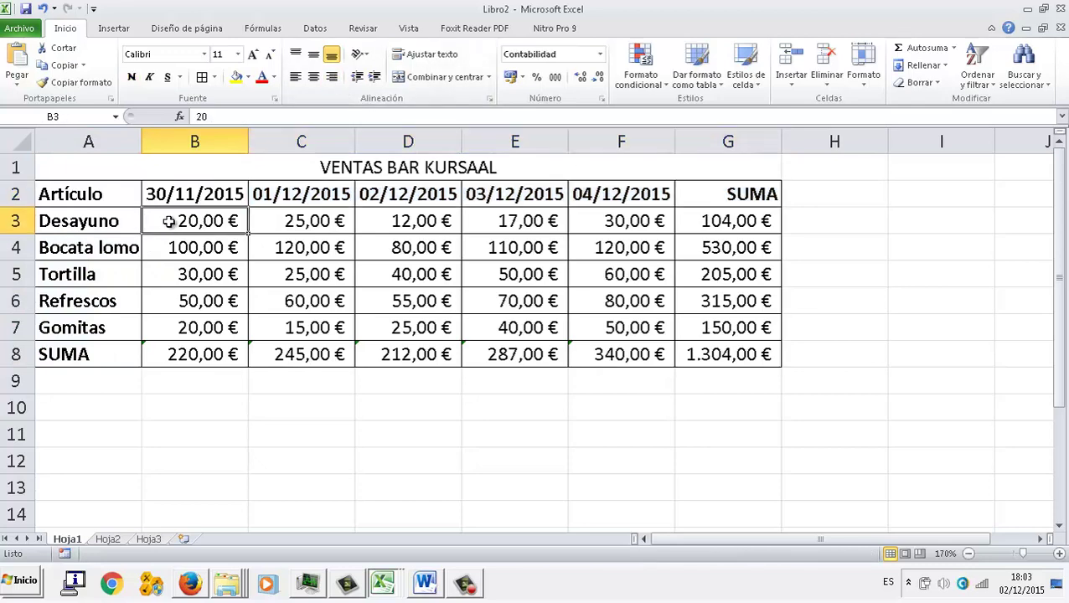
Step: Format the title as Adobe Gothic Std B, size 18, dark blue on light olive green
left_click(194, 170)
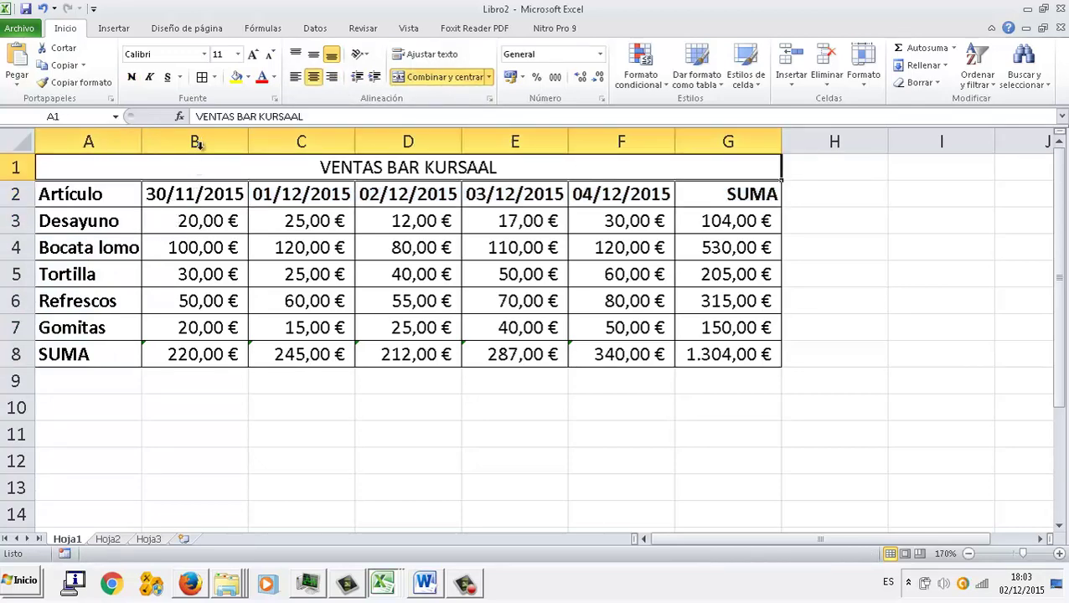
left_click(252, 53)
left_click(252, 54)
left_click(252, 53)
left_click(253, 53)
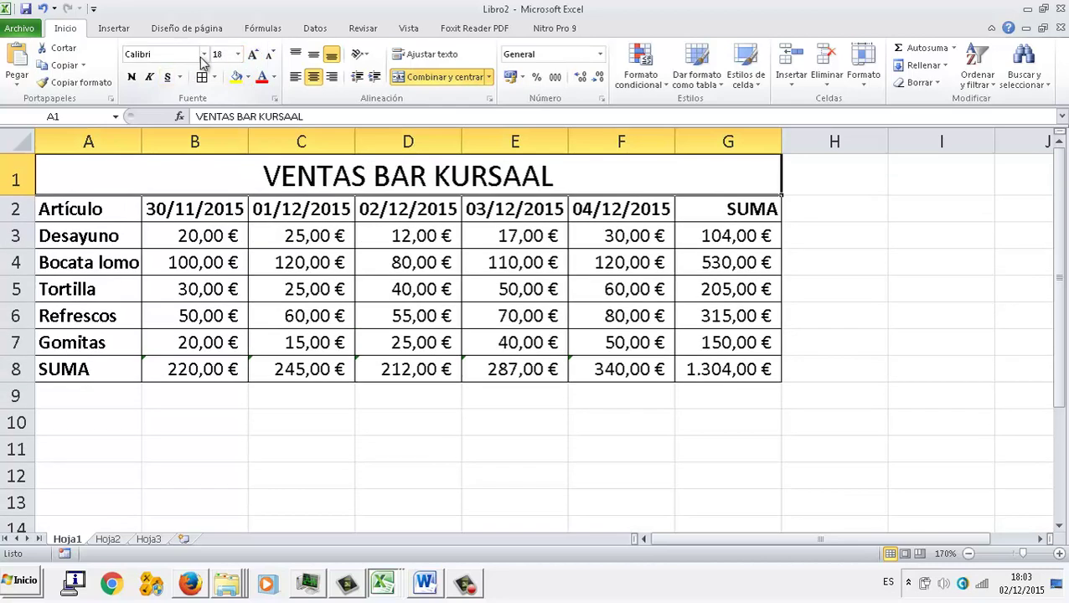
left_click(204, 55)
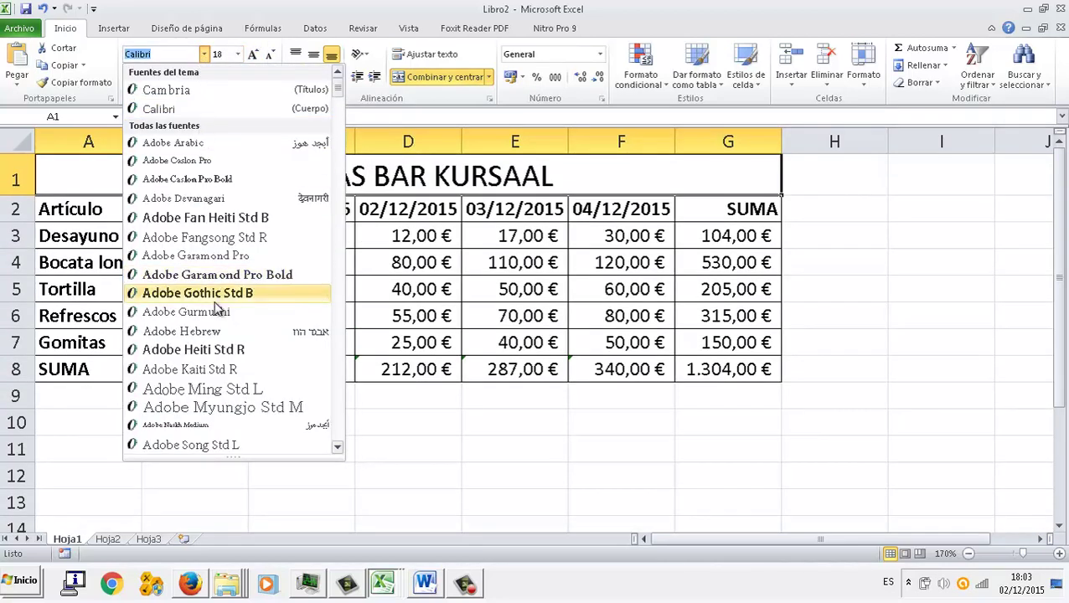
left_click(210, 295)
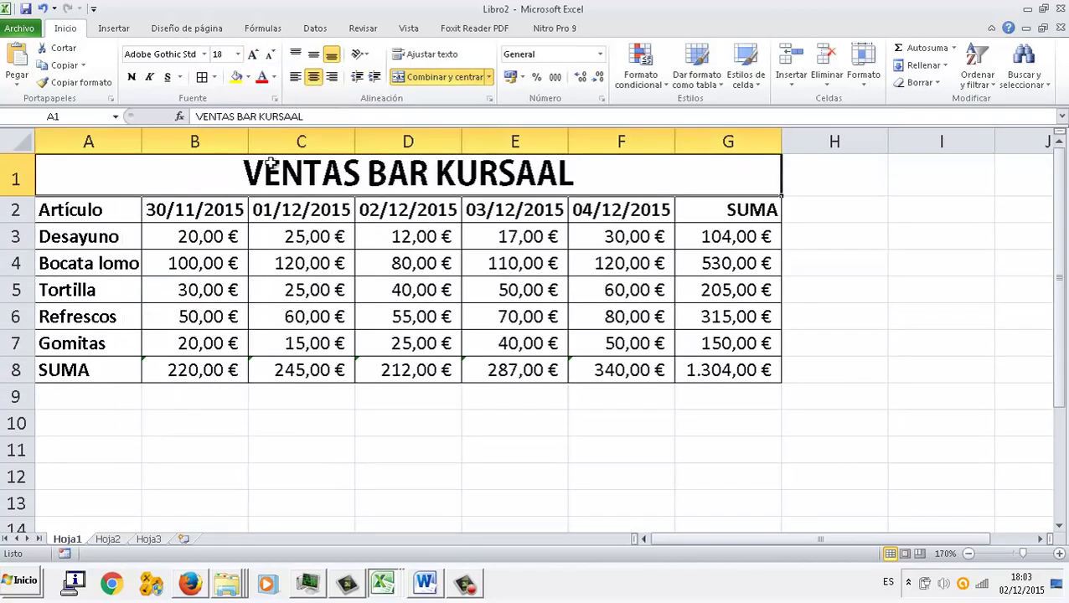
left_click(248, 77)
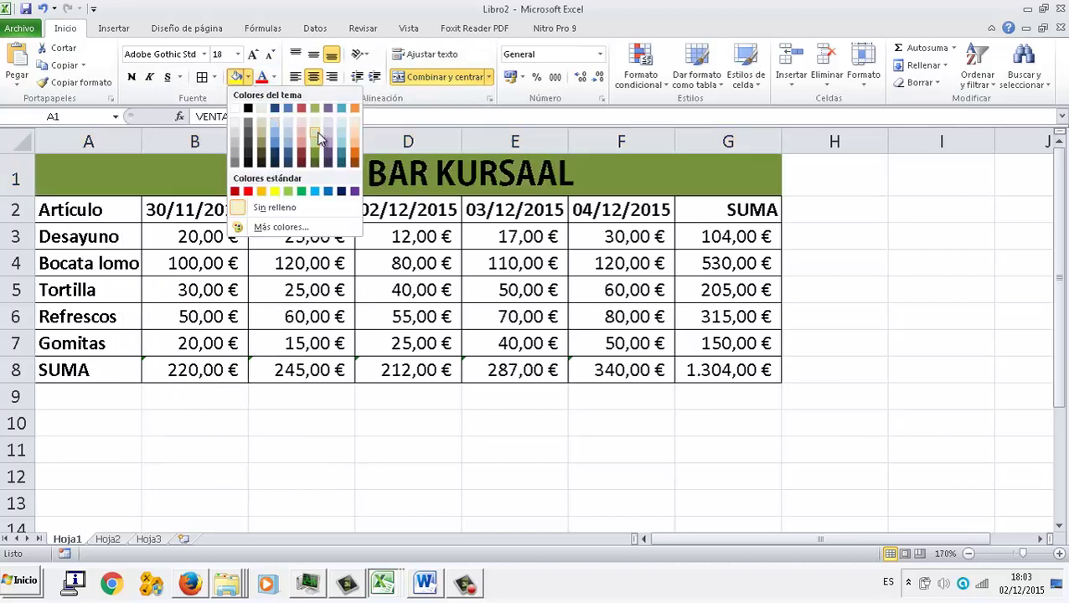
left_click(314, 132)
left_click(279, 77)
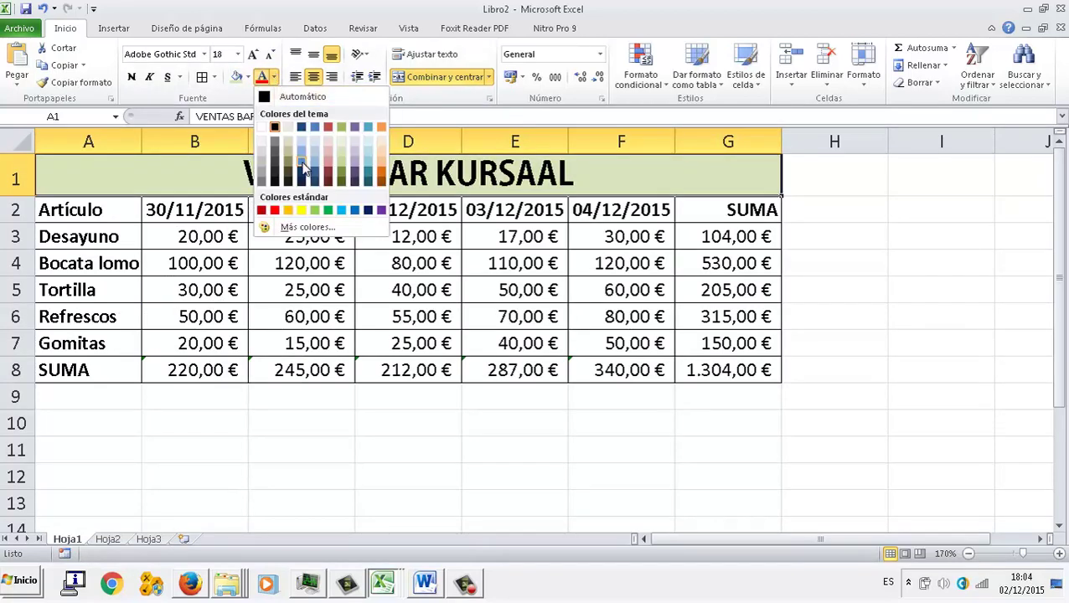
left_click(303, 165)
left_click(259, 241)
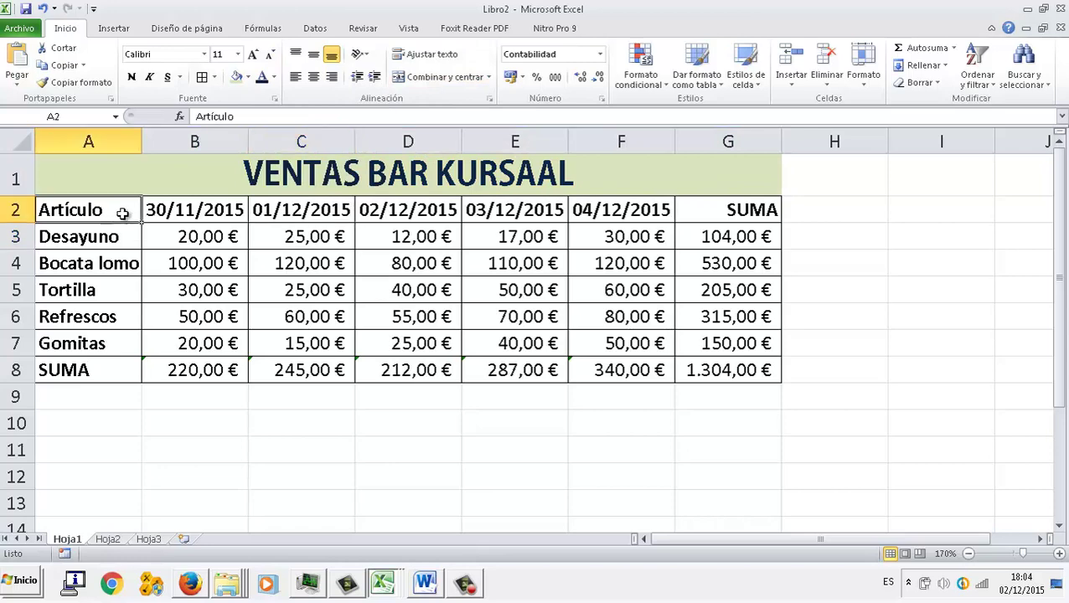
Step: Fill the header row A2:G2 and item names A3:A8 light red
mouse_move(122, 210)
left_mouse_down()
mouse_move(705, 194)
mouse_move(708, 211)
left_mouse_up()
left_click(247, 77)
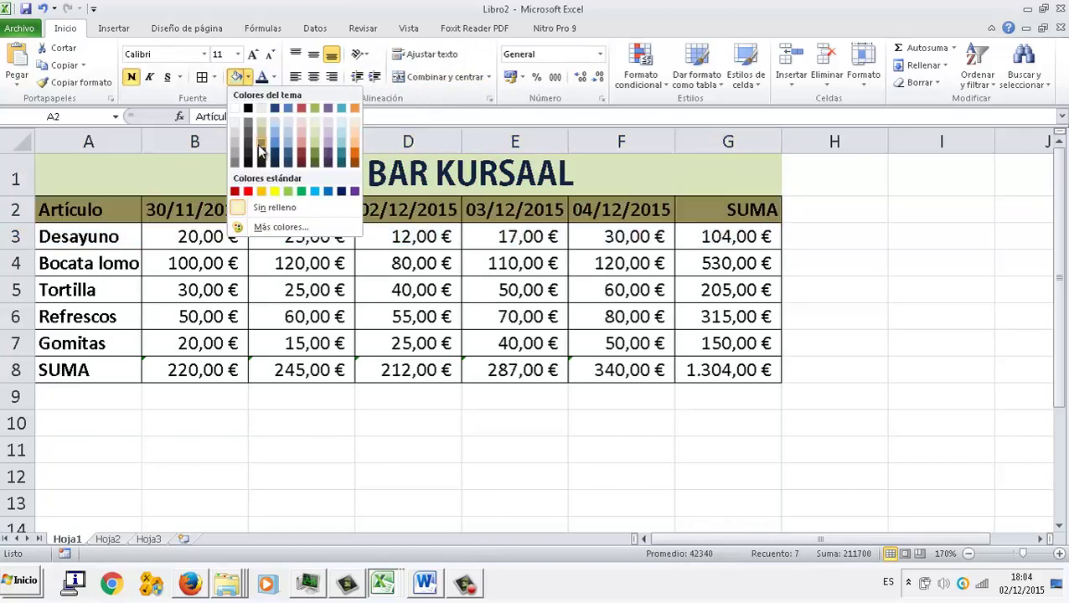
left_click(303, 134)
left_click_drag(130, 235, 128, 367)
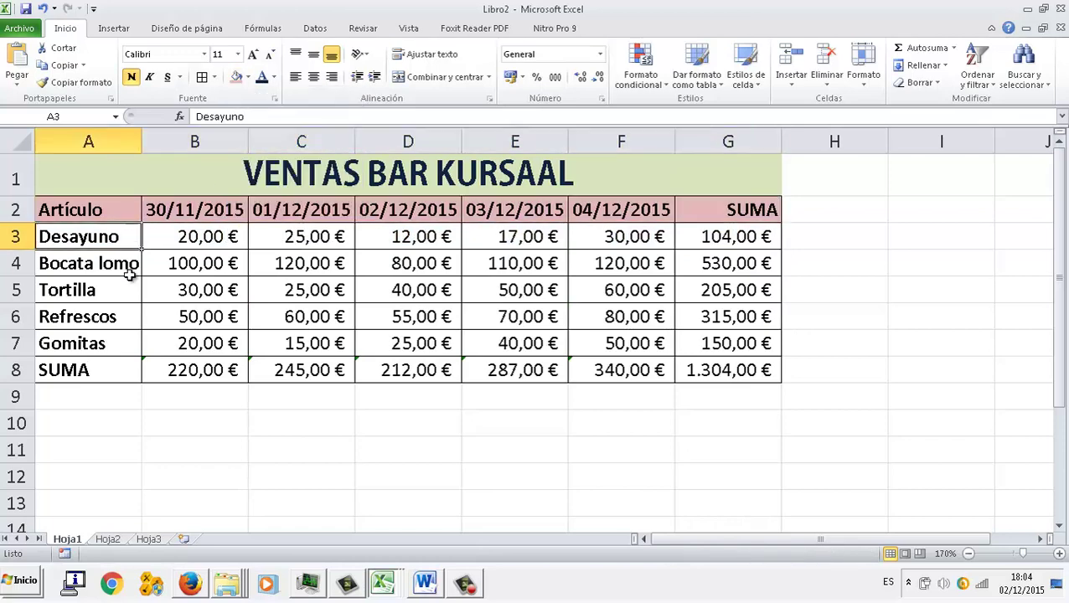
left_click(236, 77)
left_click(361, 259)
Step: Apply All Borders (Todos los bordes) to the whole table A2:G8
left_click_drag(119, 208, 753, 369)
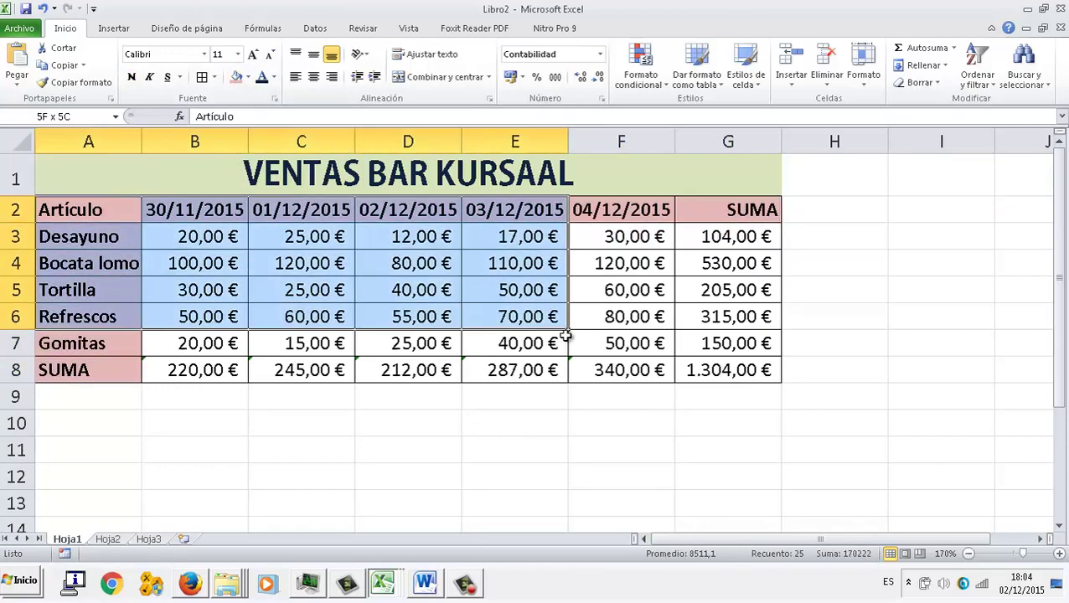
left_click(214, 77)
left_click(241, 237)
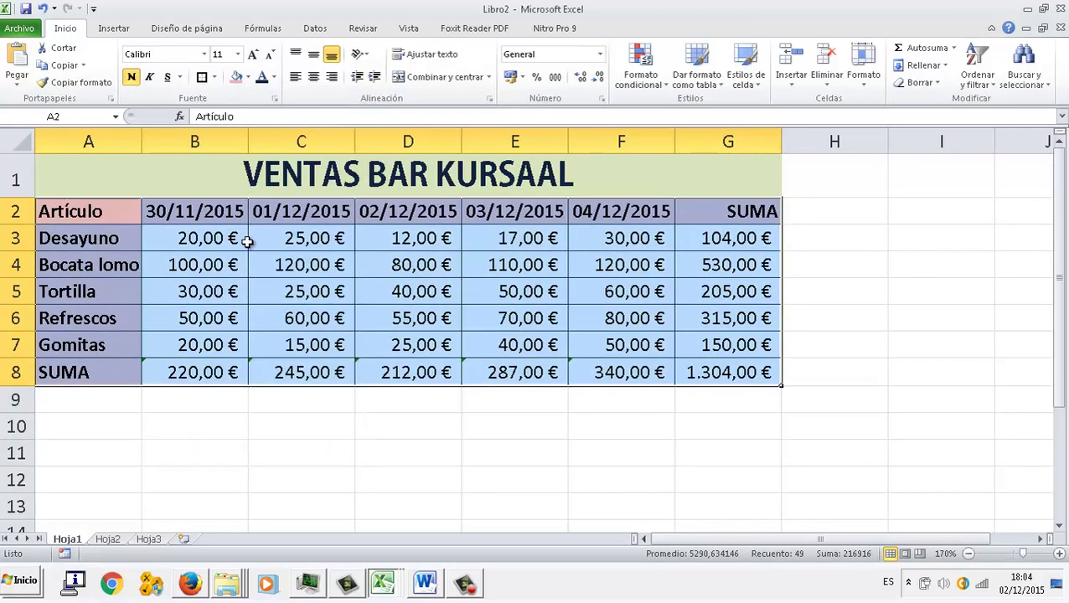
left_click(345, 256)
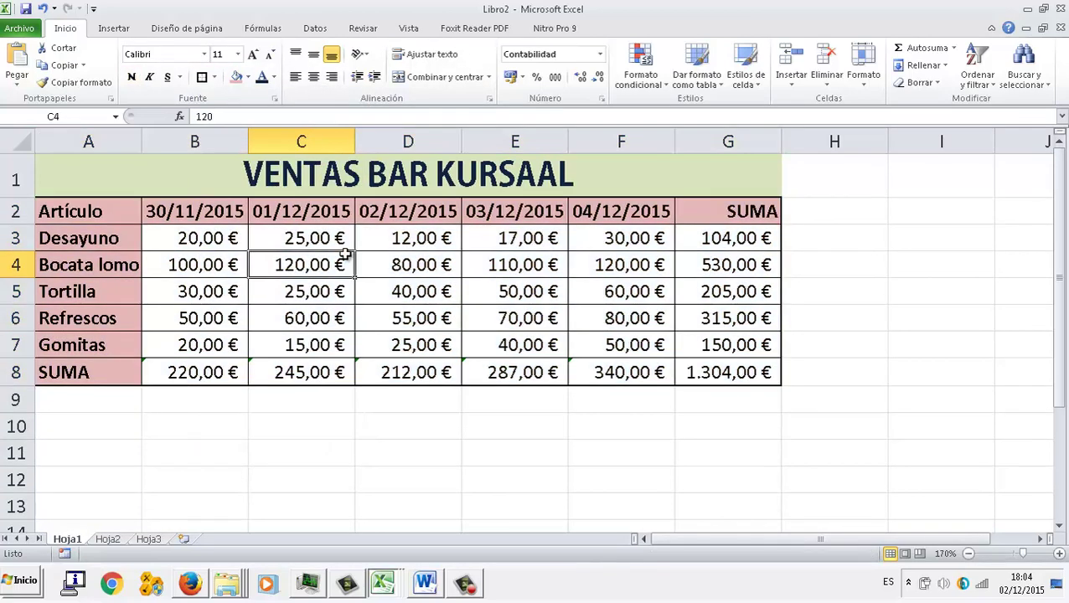
left_click(191, 184)
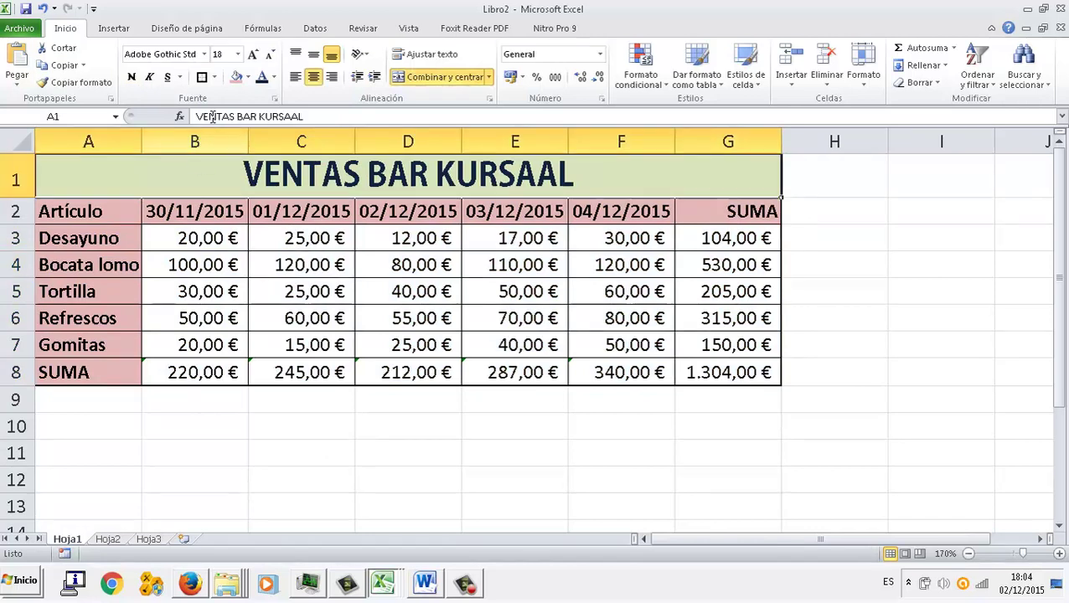
left_click(263, 243)
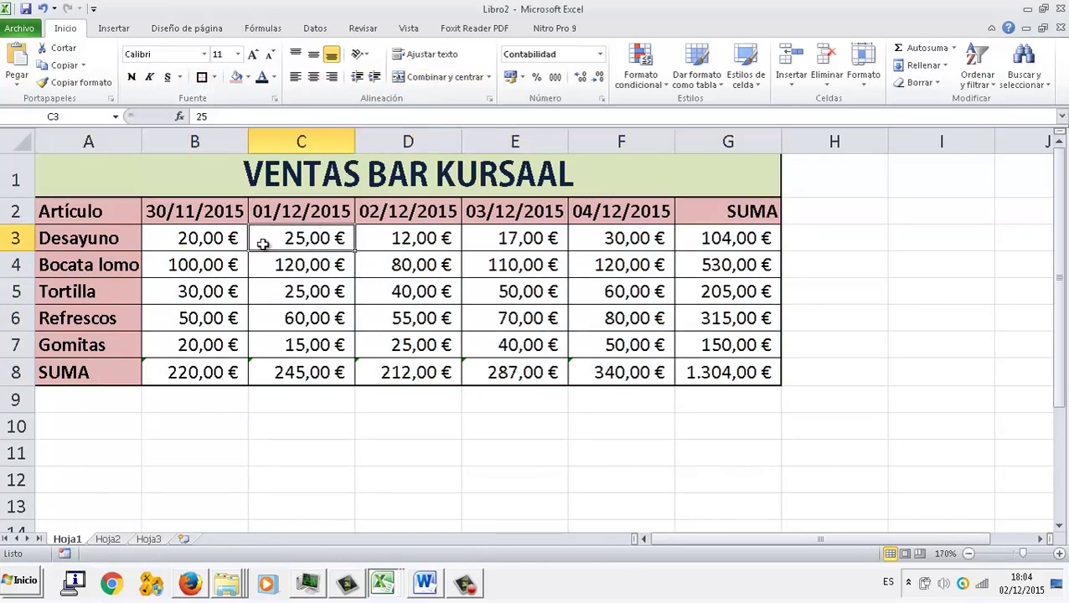
left_click(197, 376)
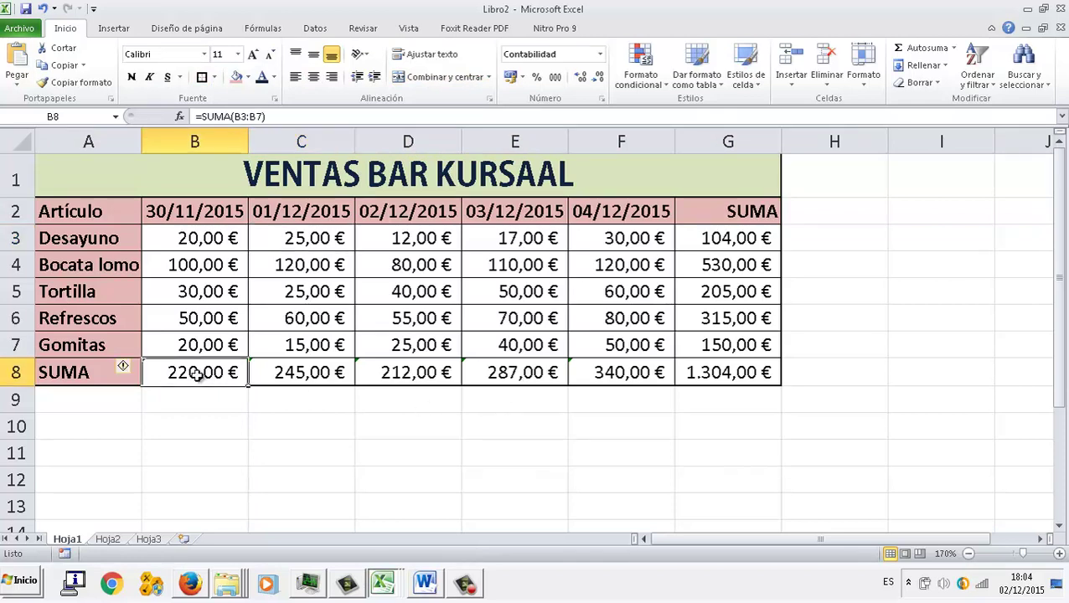
left_click(210, 168)
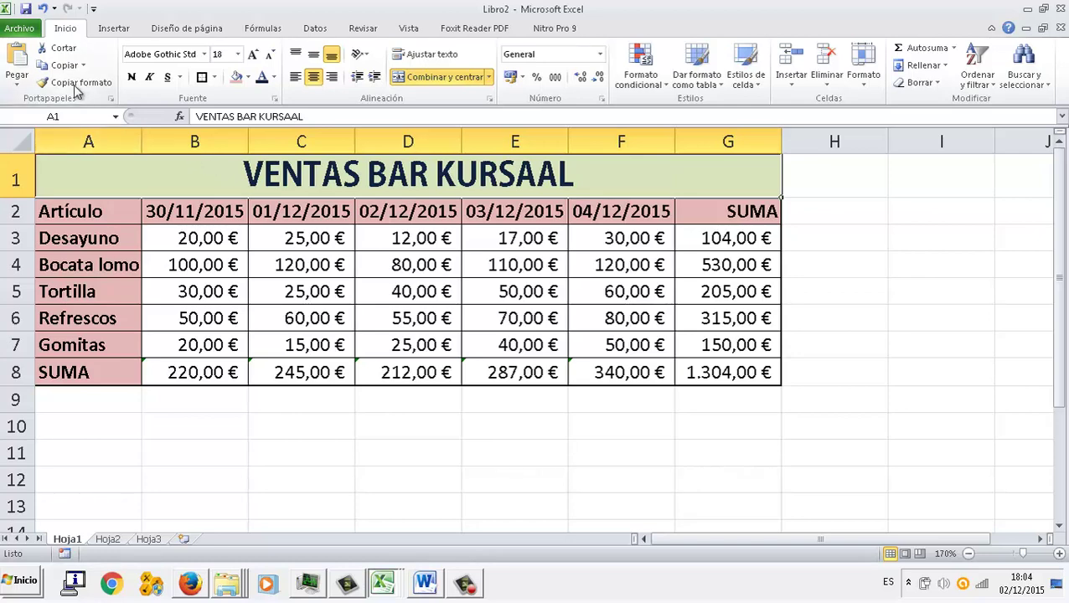
Step: In Page Setup from the print settings, set the orientation to landscape (Horizontal)
left_click(23, 33)
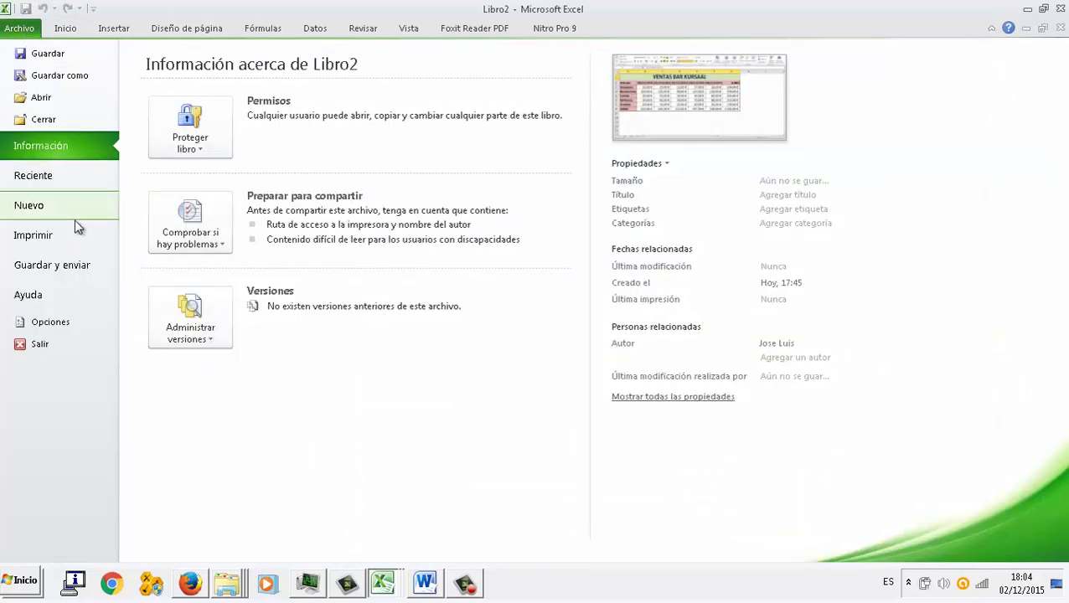
left_click(74, 247)
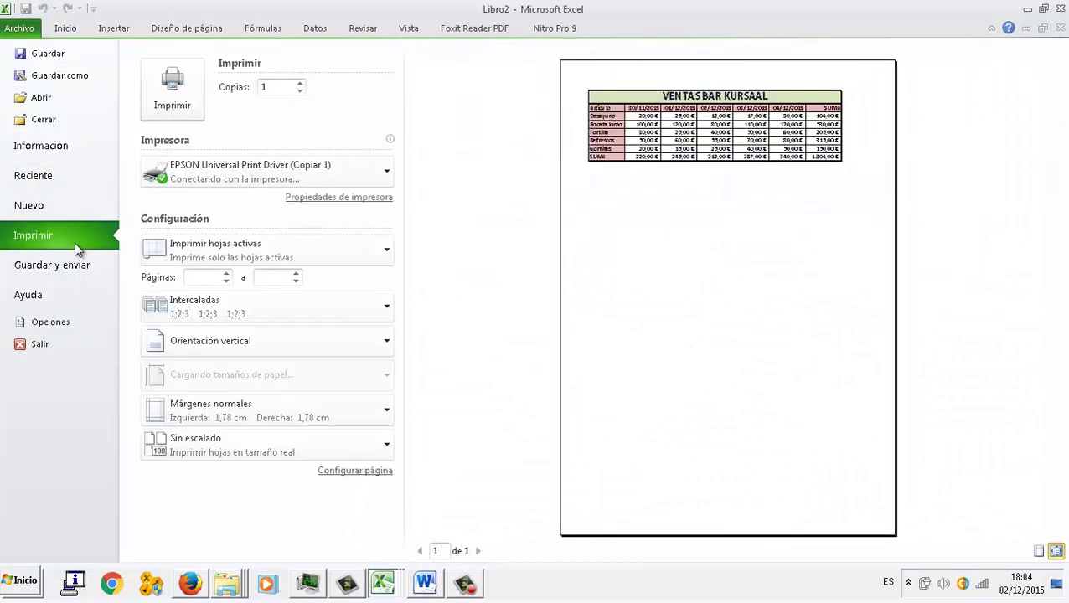
left_click(376, 471)
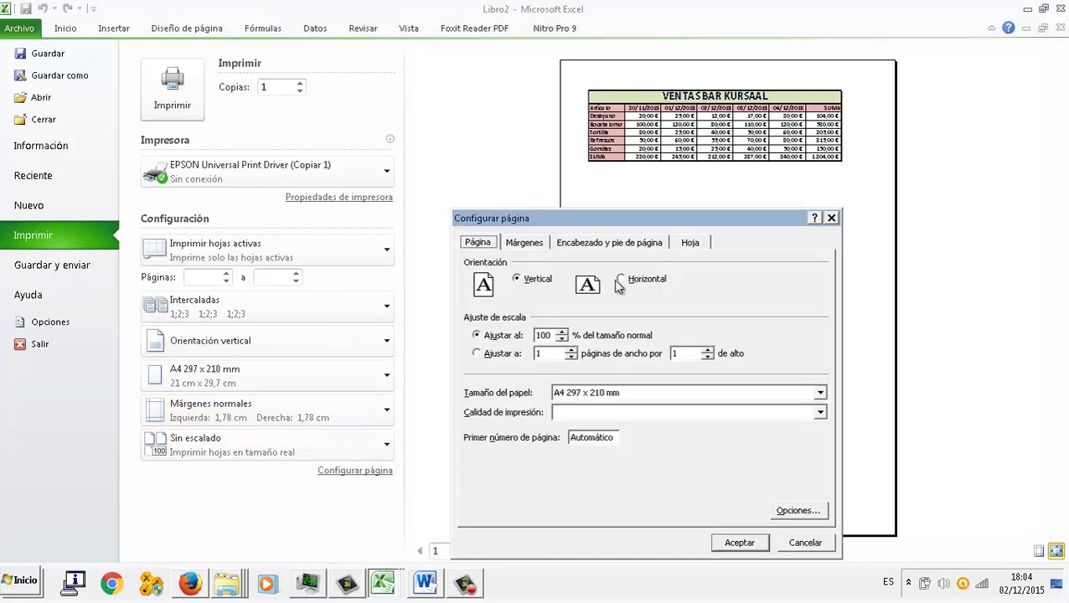
left_click(620, 285)
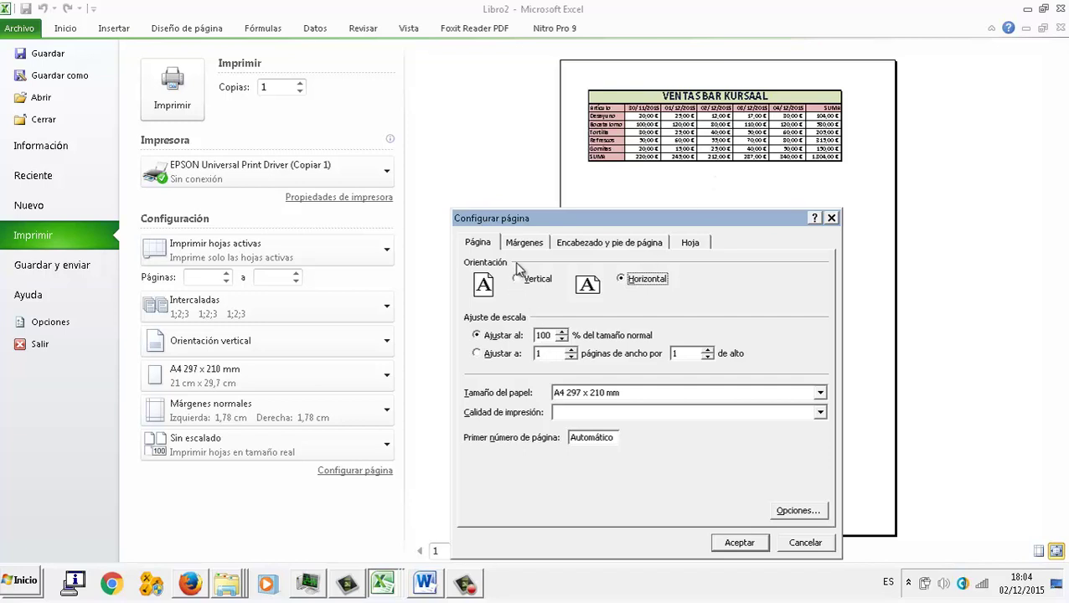
Step: On the Margins tab, centre the table both horizontally and vertically
left_click(525, 243)
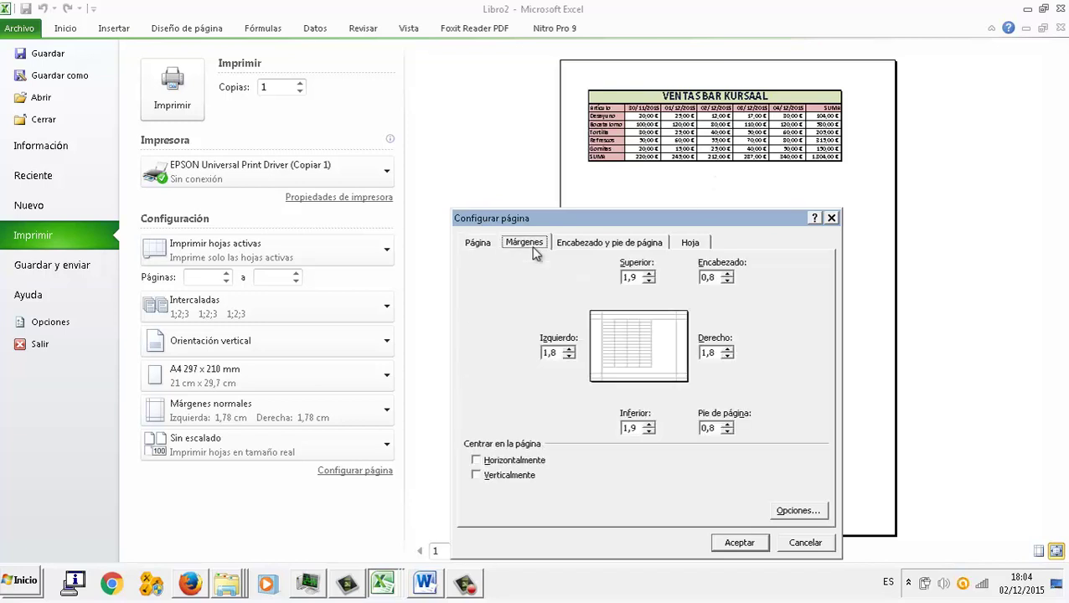
left_click(529, 475)
left_click(537, 461)
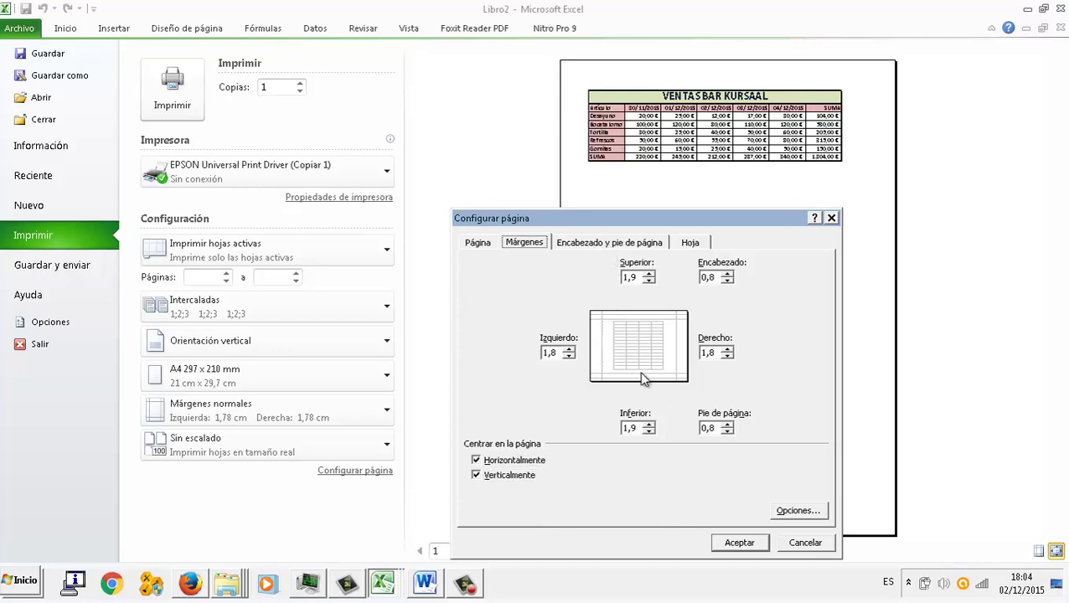
Step: Enter a first custom header with the author's name and Examen Excel, then pick the Página 1; Libro2 preset
left_click(608, 243)
left_click(615, 346)
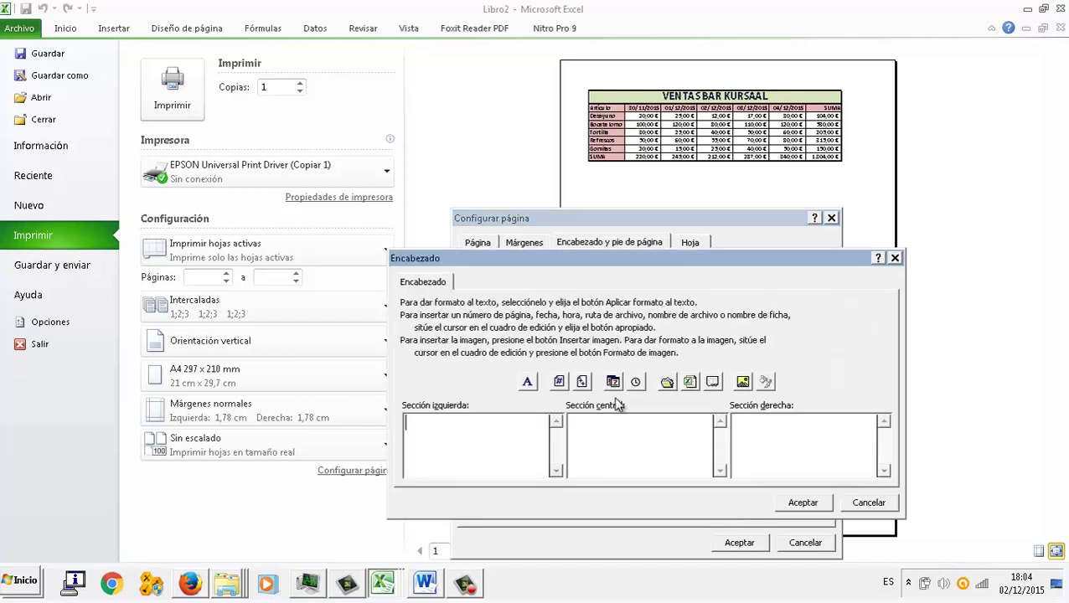
left_click(649, 428)
type("é Luis Usero")
type(" Vílchez")
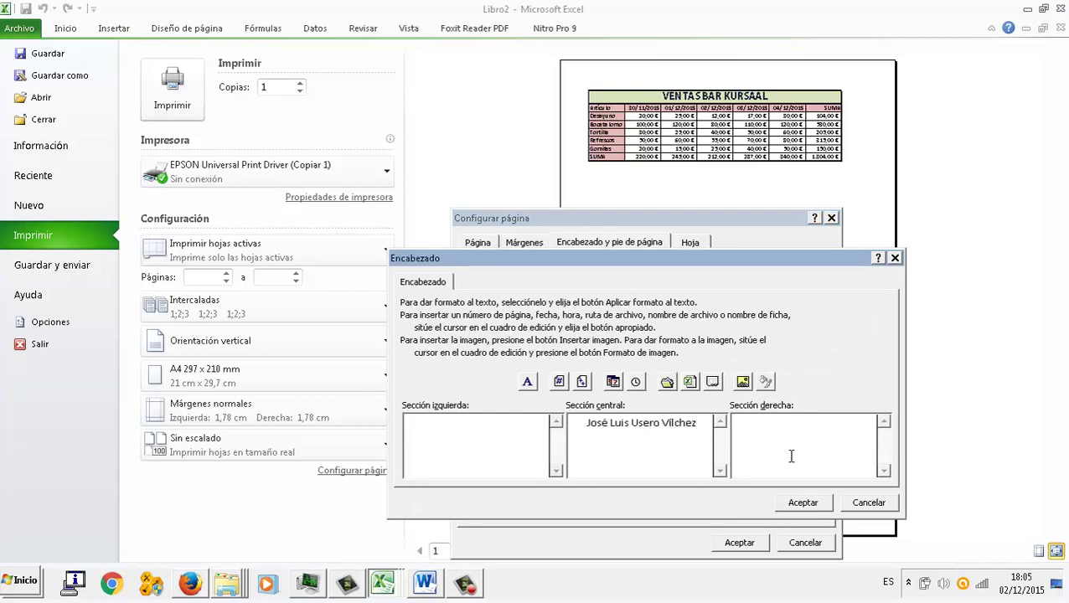
type("amen")
type(" Excel")
left_click(804, 502)
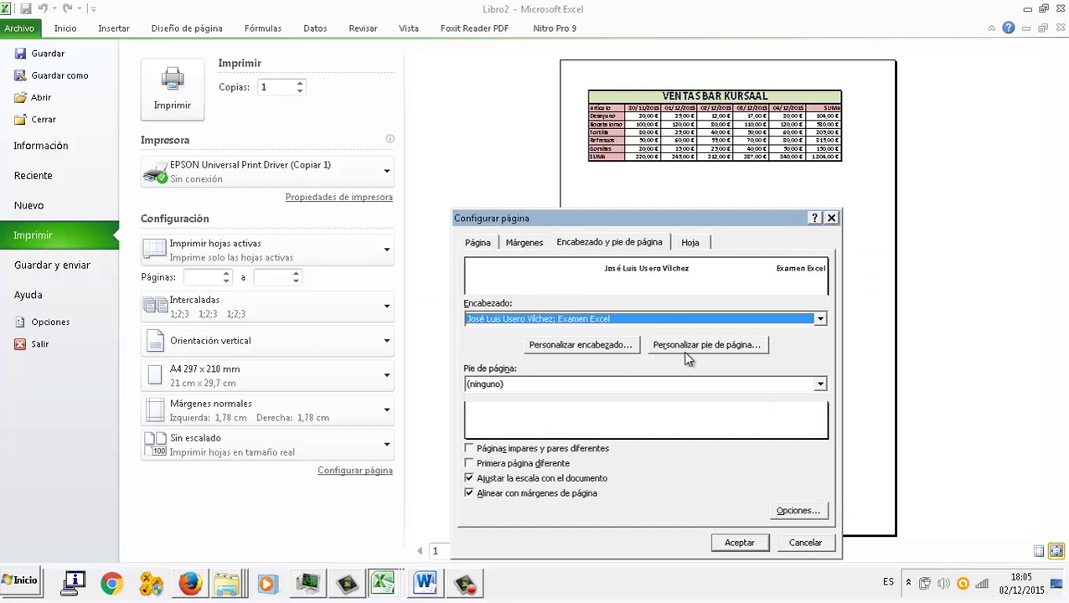
key("Down")
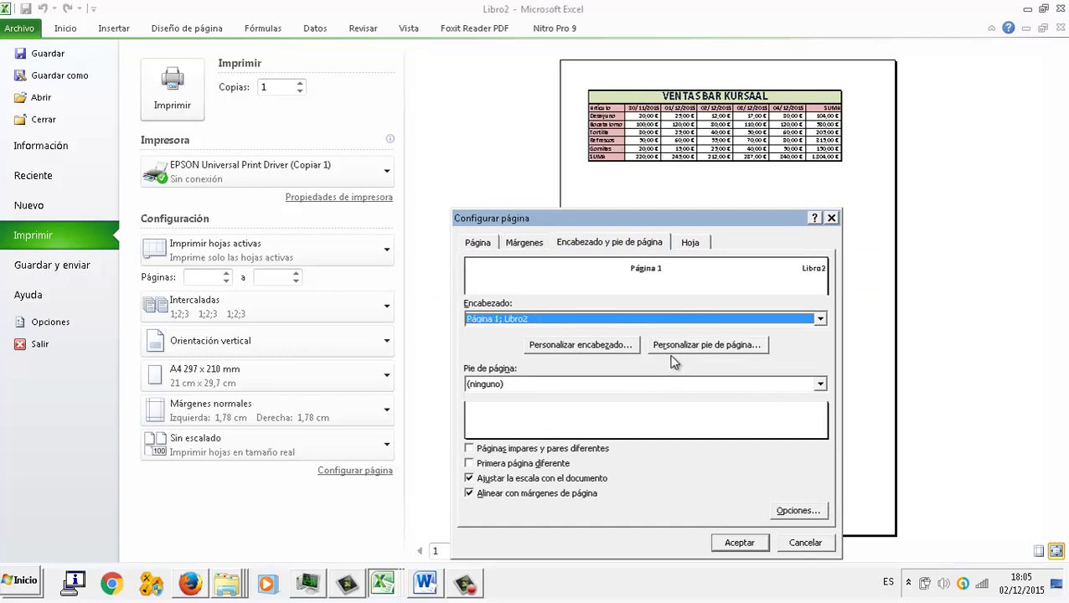
Step: Customize the footer with the page number centred and the current date at right
left_click(754, 345)
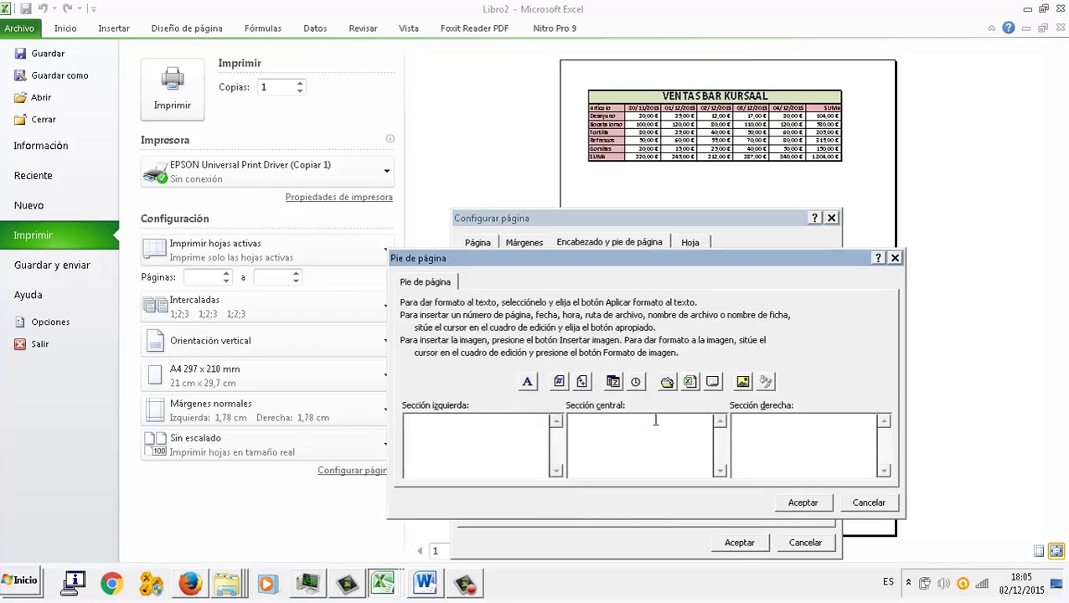
left_click(553, 381)
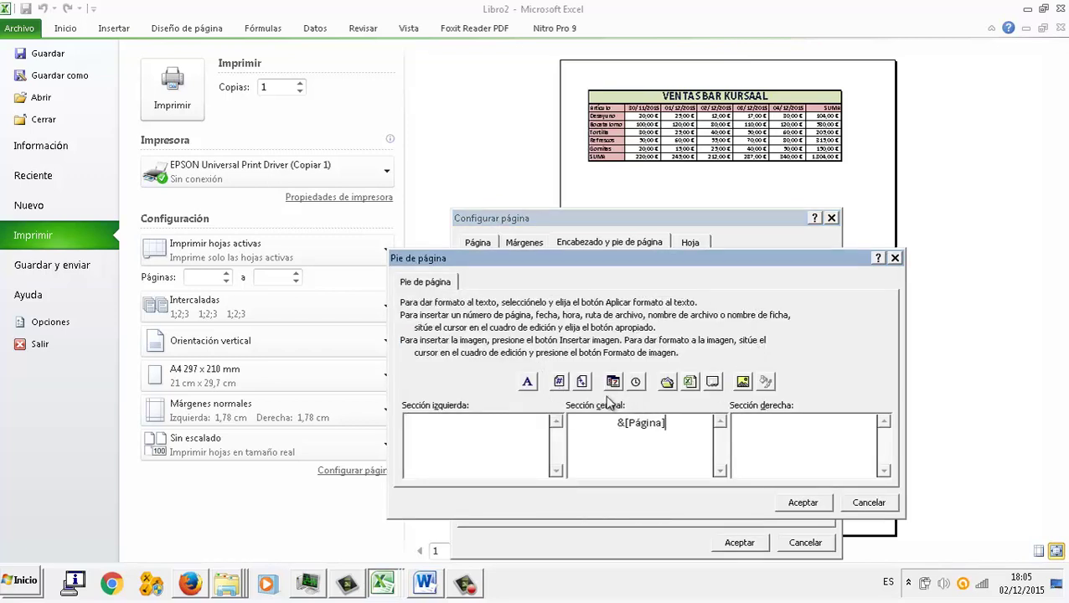
left_click(858, 440)
left_click(615, 382)
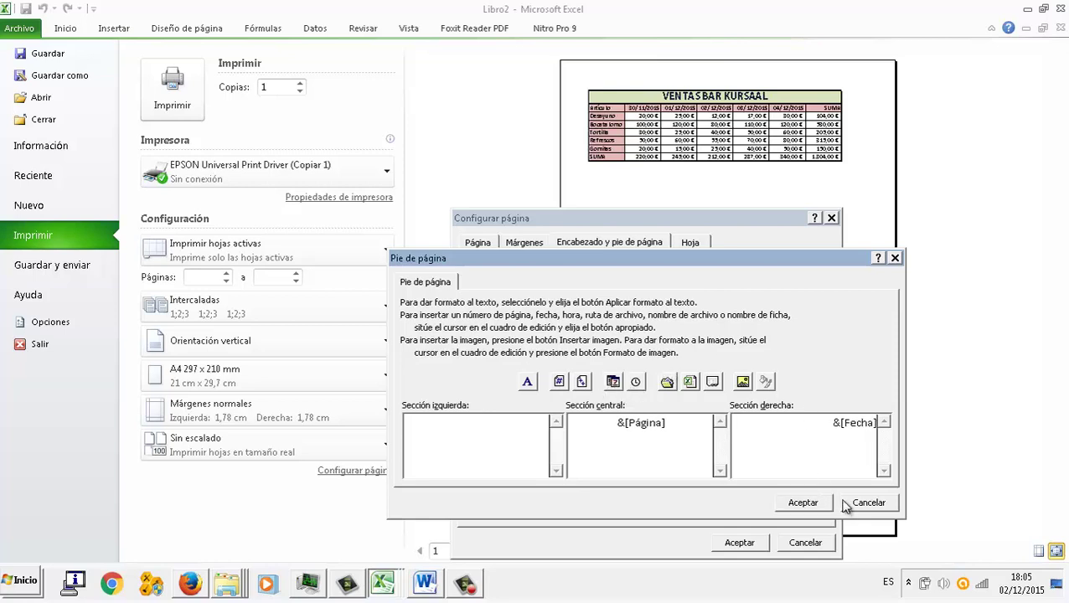
left_click(803, 502)
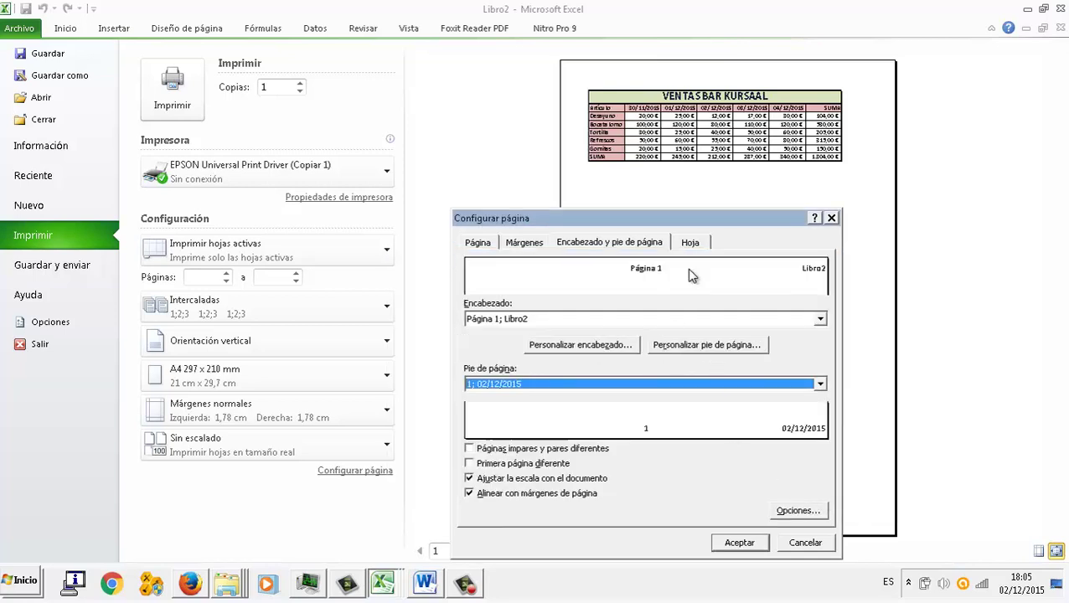
Step: Rewrite the custom header: author's full name in the centre, Examen Excel at right
left_click(612, 345)
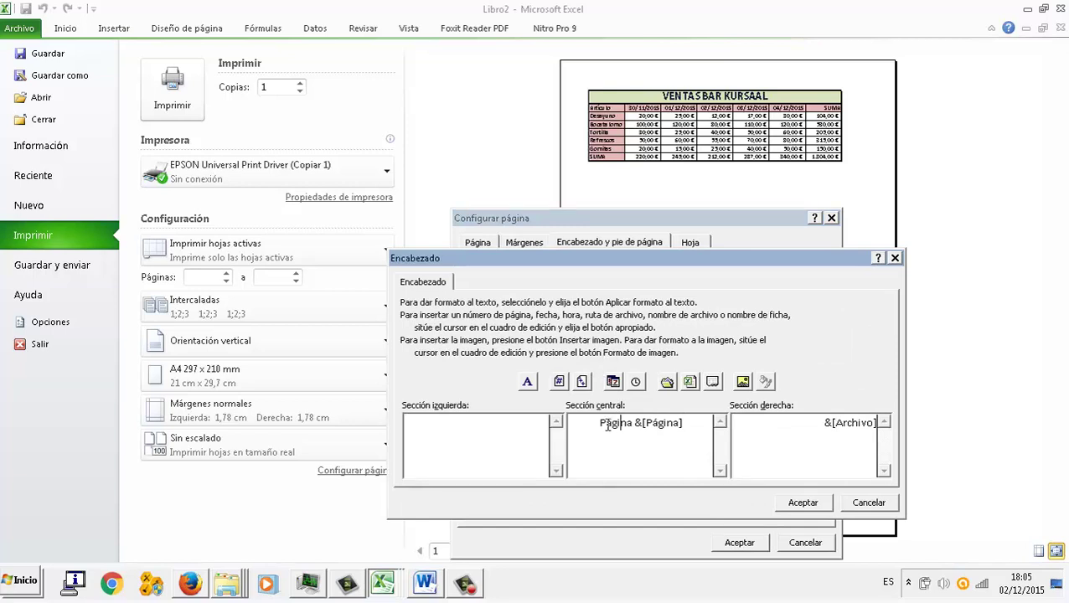
left_click_drag(570, 423, 744, 424)
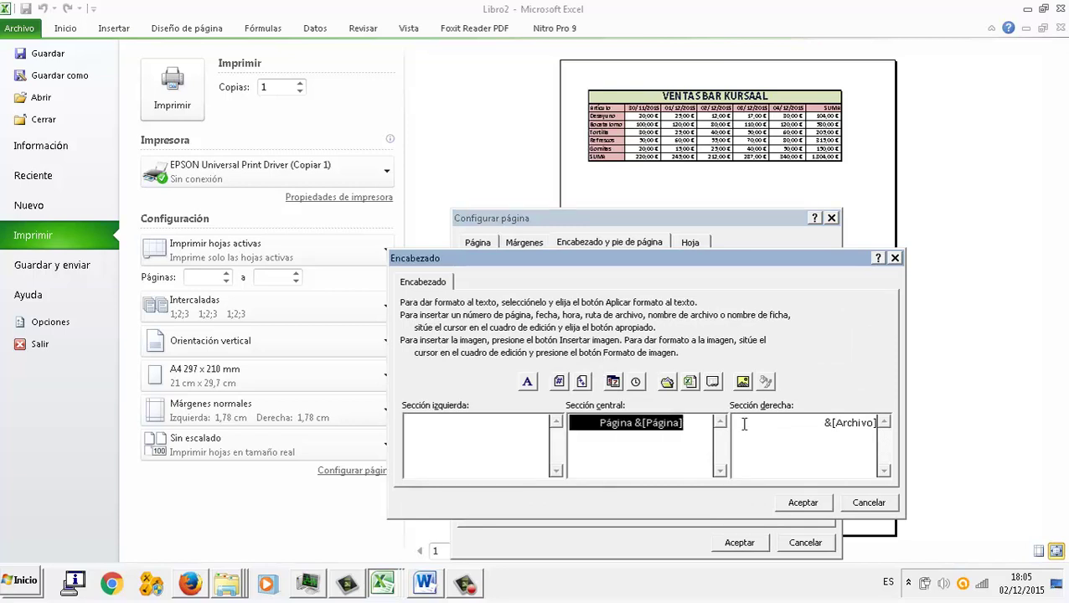
type("José Luis Us")
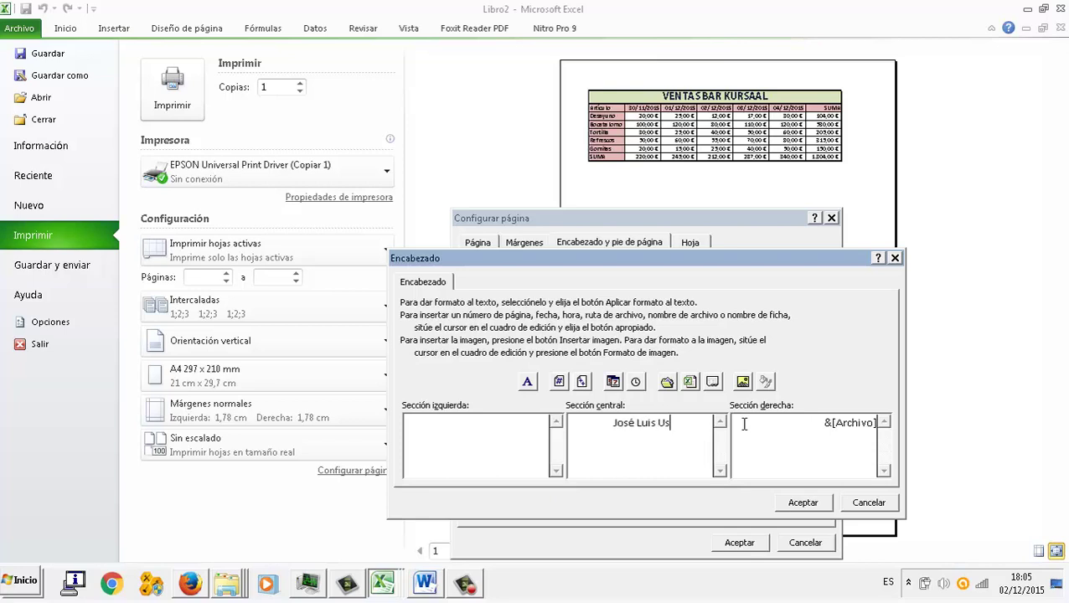
type("ero Vilchez")
key("Tab")
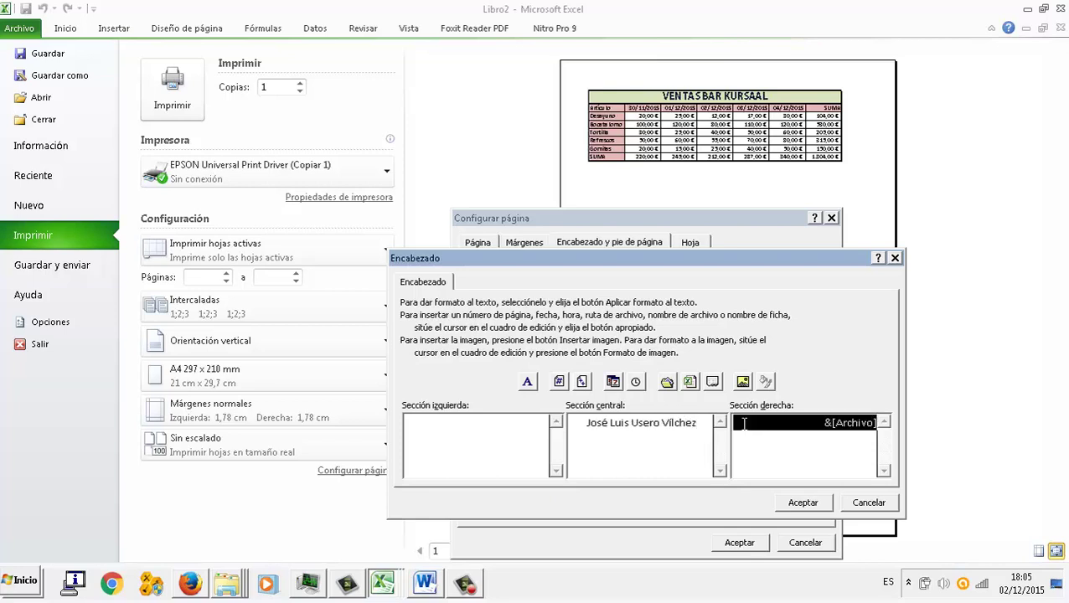
type("Examen Excel")
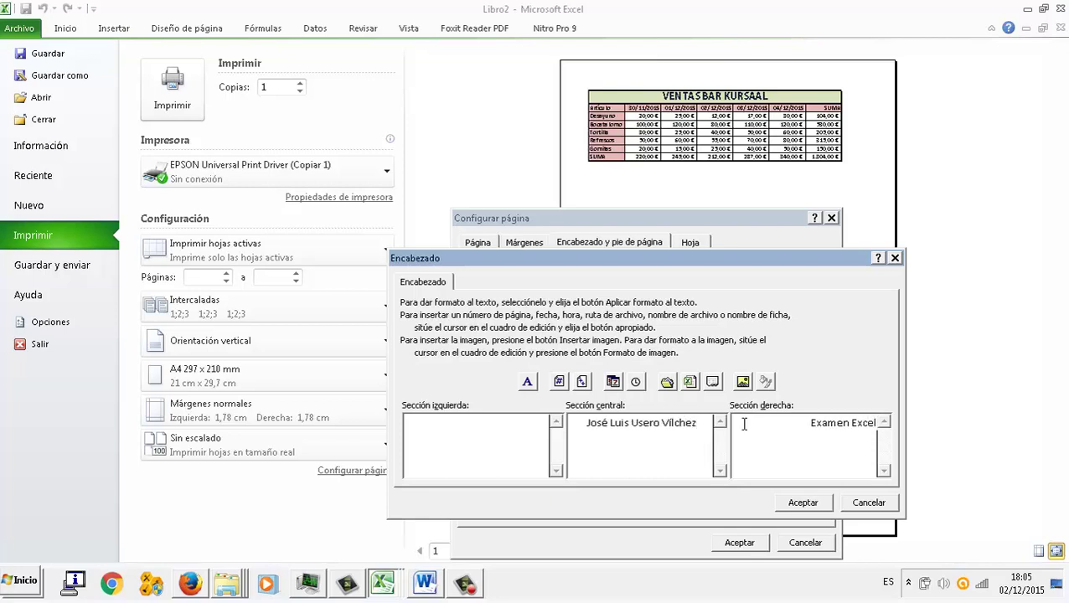
left_click(804, 507)
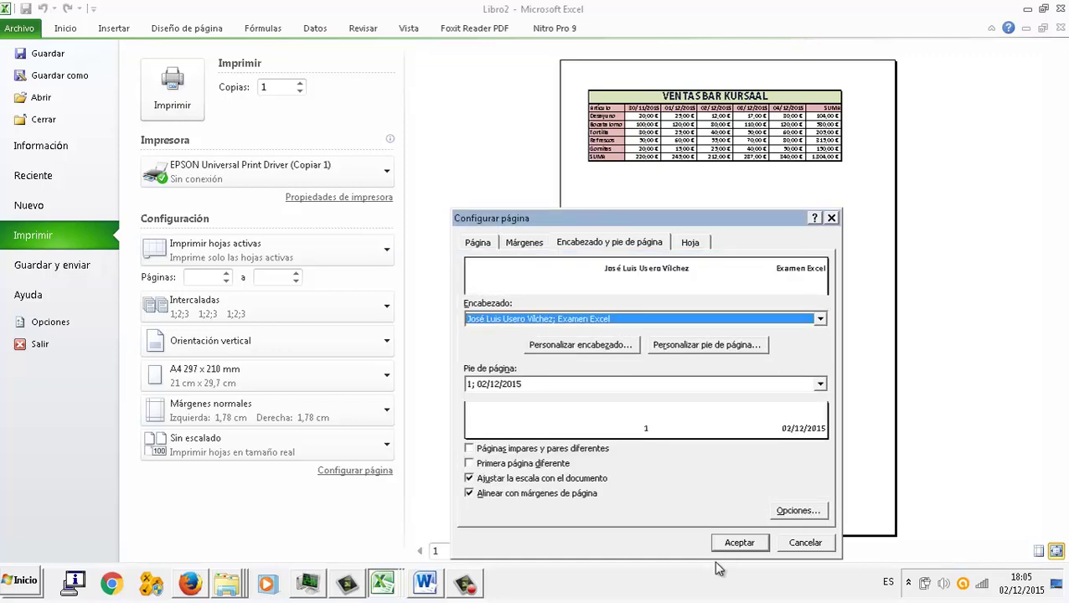
Step: Apply the page setup, then try scaling the sheet to fit on one page
left_click(737, 542)
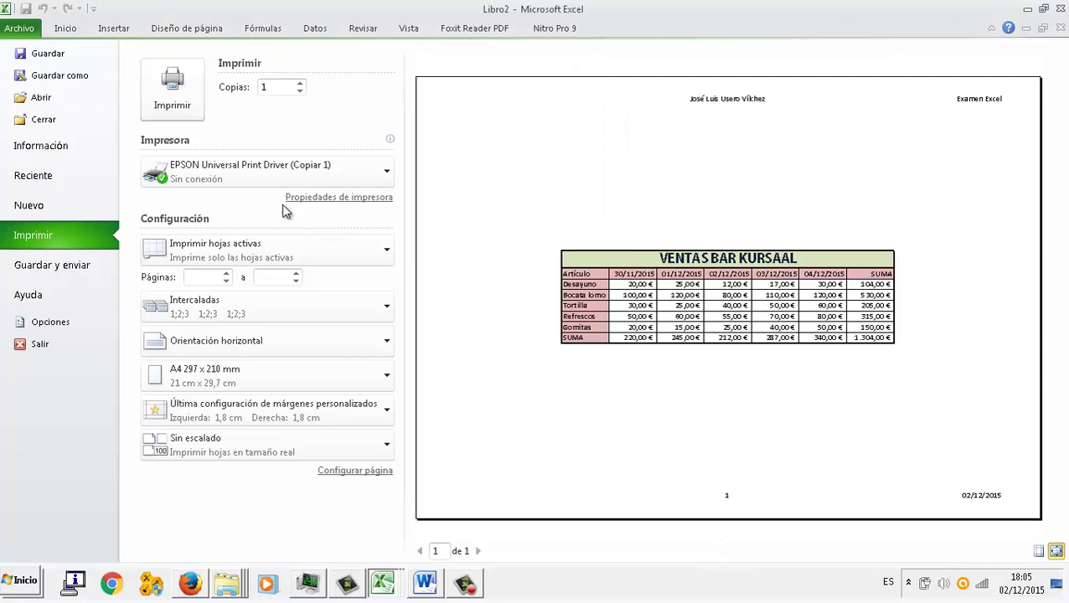
left_click(360, 474)
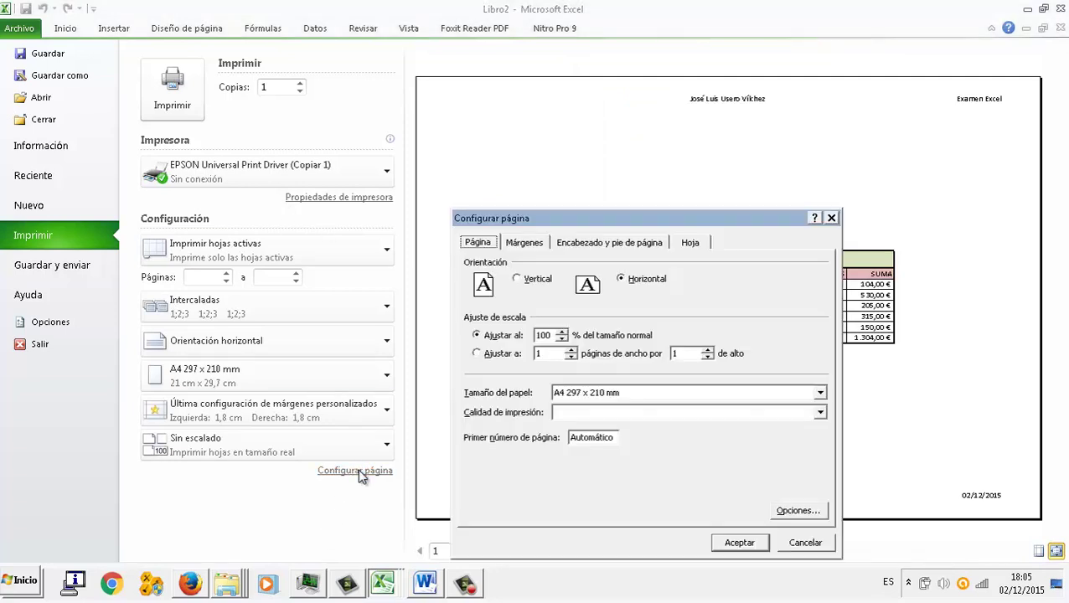
left_click(561, 331)
left_click(503, 353)
left_click(739, 542)
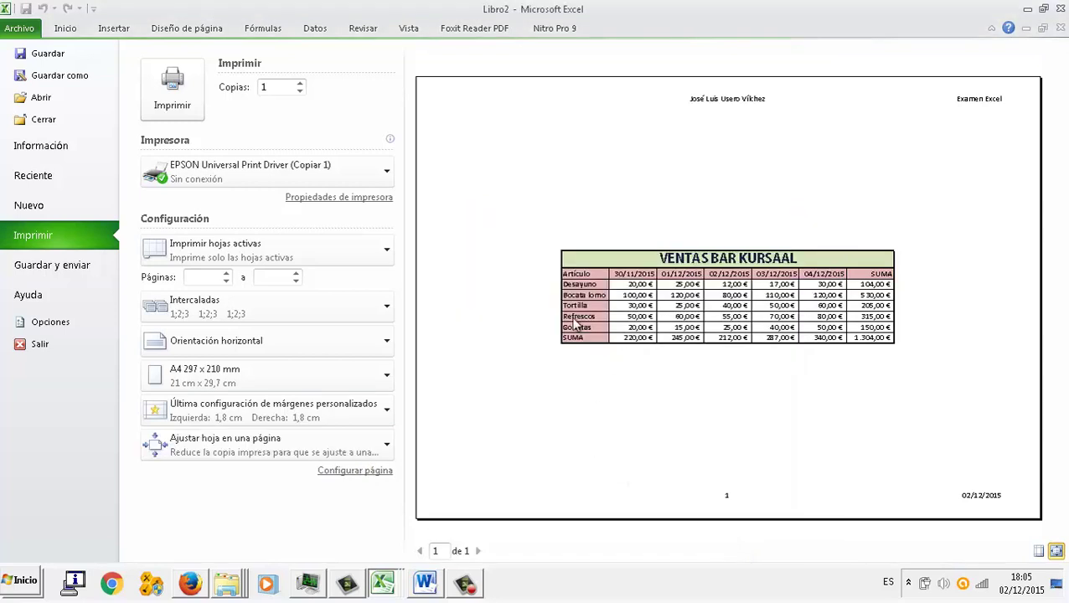
Step: Switch the scaling back to a custom 130% percentage and apply it
left_click(356, 471)
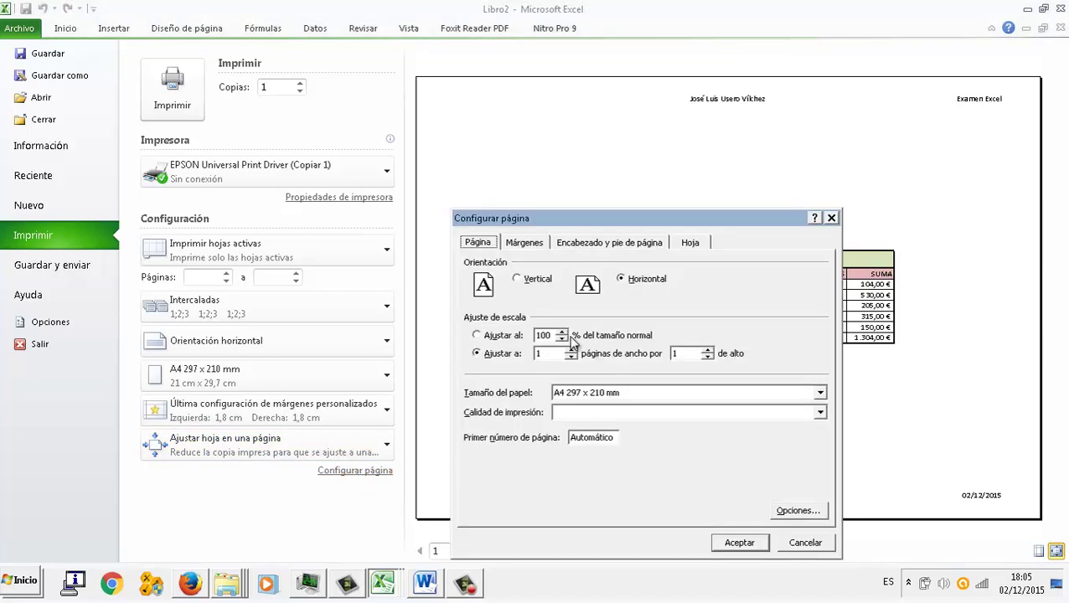
left_click(507, 335)
left_click(740, 543)
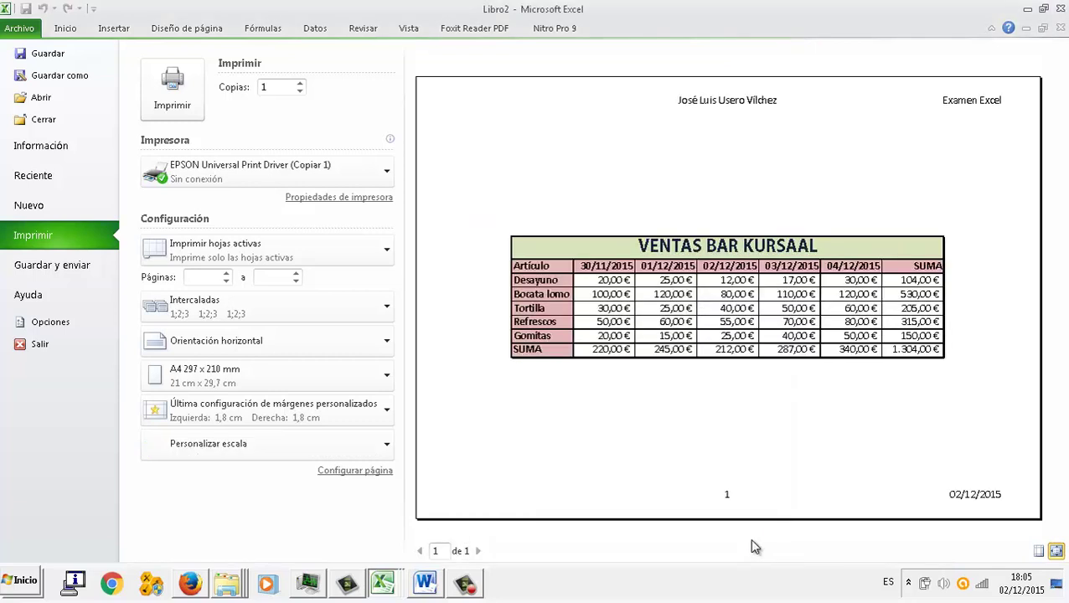
Step: Select doPDF v7 as the printer and print the sales sheet
left_click(298, 168)
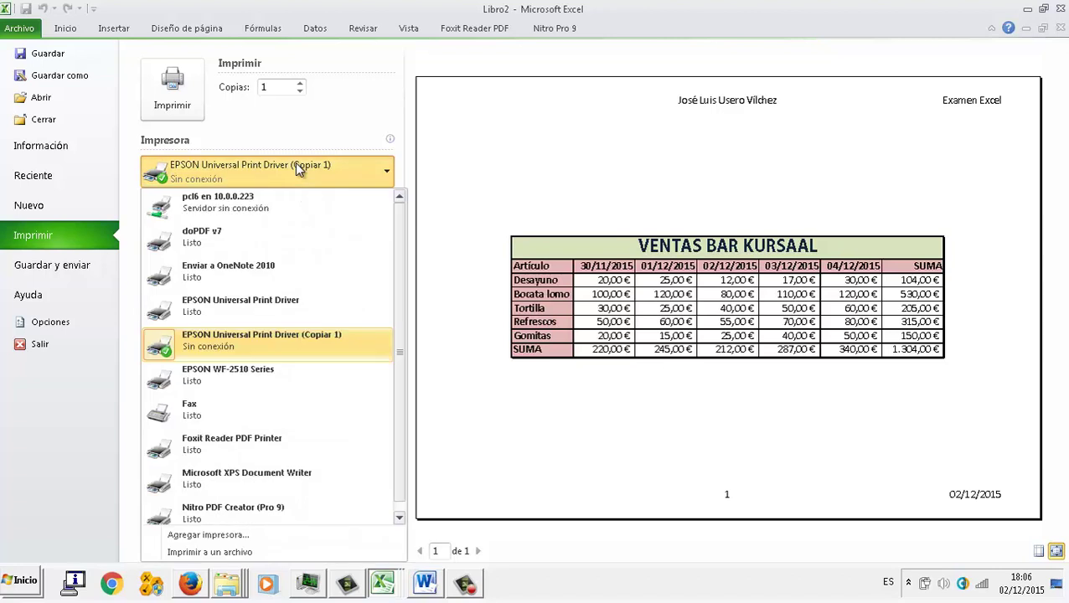
scroll(293, 336, "down", 1)
mouse_move(286, 332)
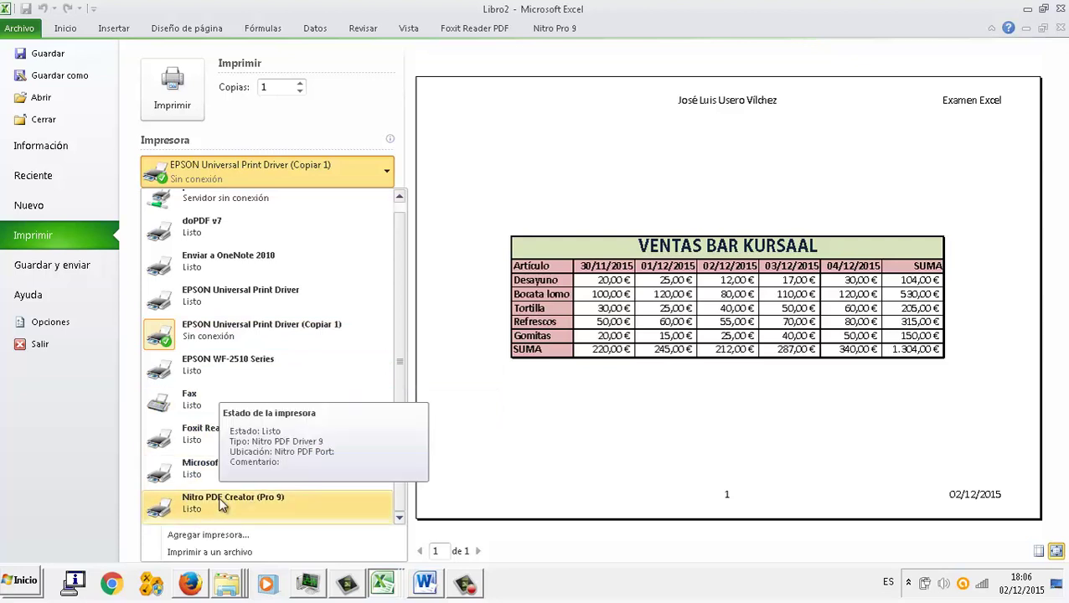
mouse_move(277, 394)
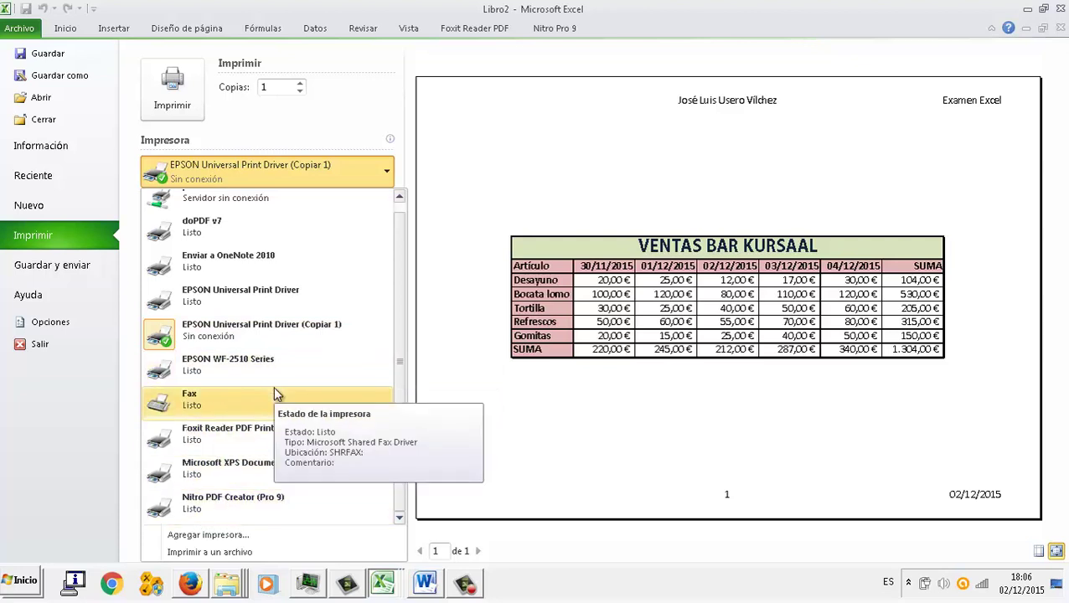
left_click(268, 232)
left_click(171, 86)
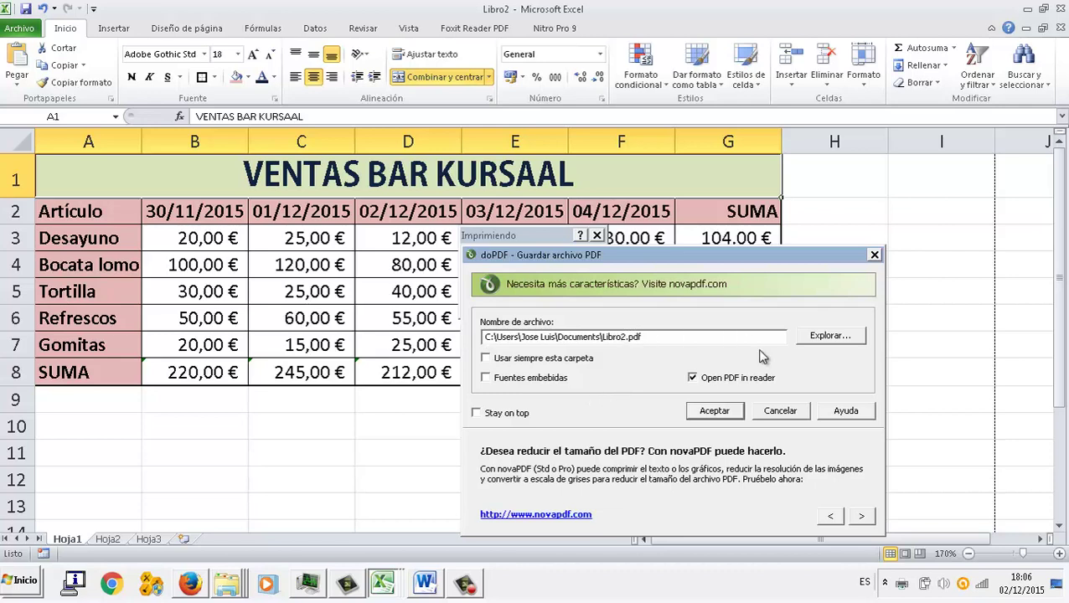
Step: Replace the default Libro2.pdf name with examenejercicio01.pdf and accept the save in Documents
key("BackSpace")
key("BackSpace")
key("BackSpace")
type("examenejercicio01")
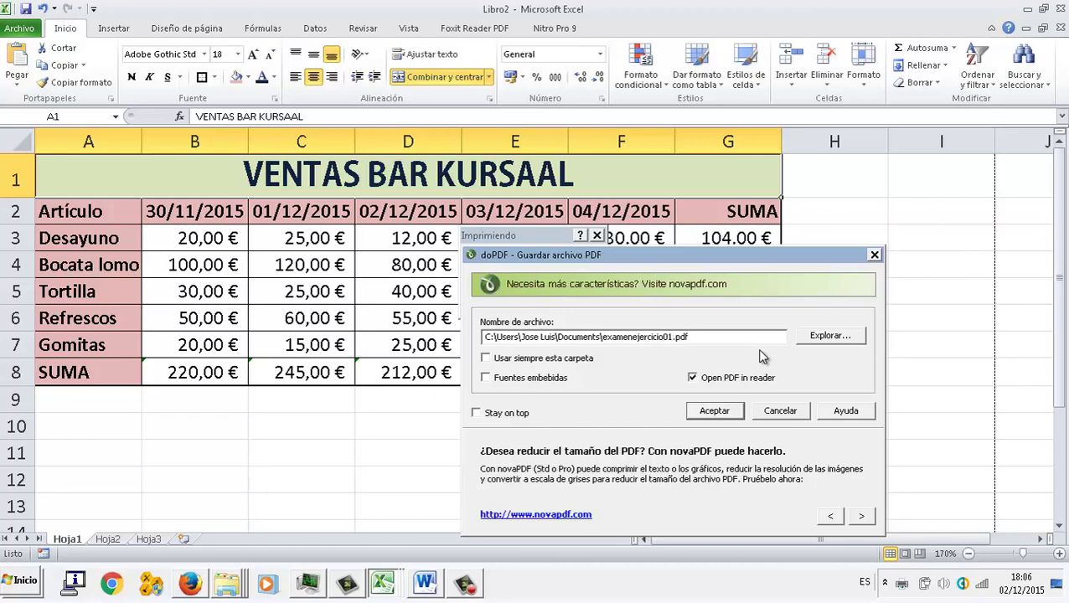
left_click(715, 410)
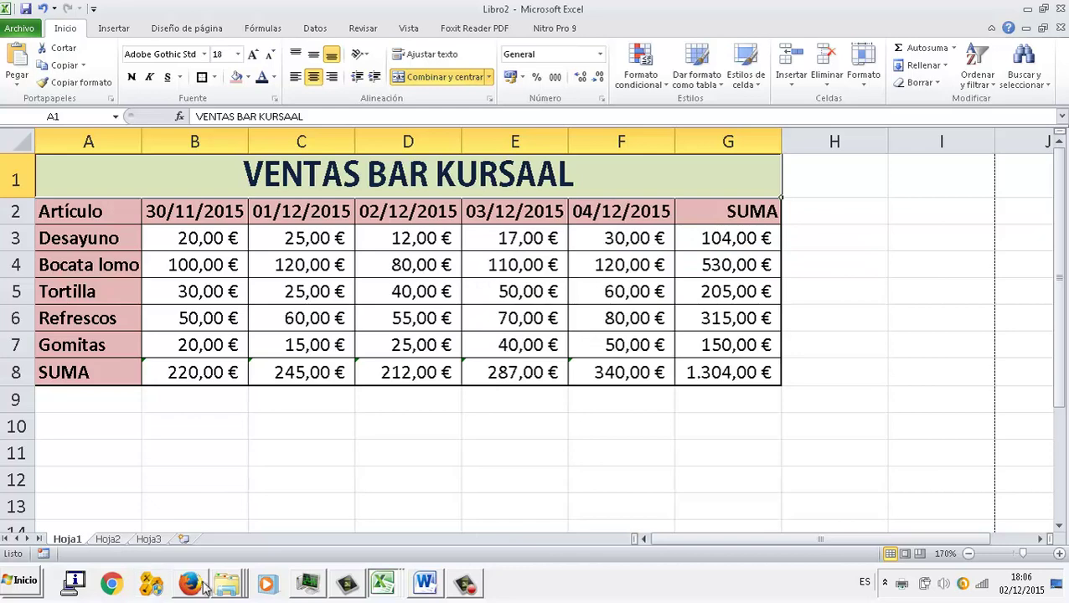
Step: Bring examenejercicio01.pdf forward in Foxit Reader and scroll to check its header and footer
mouse_move(226, 590)
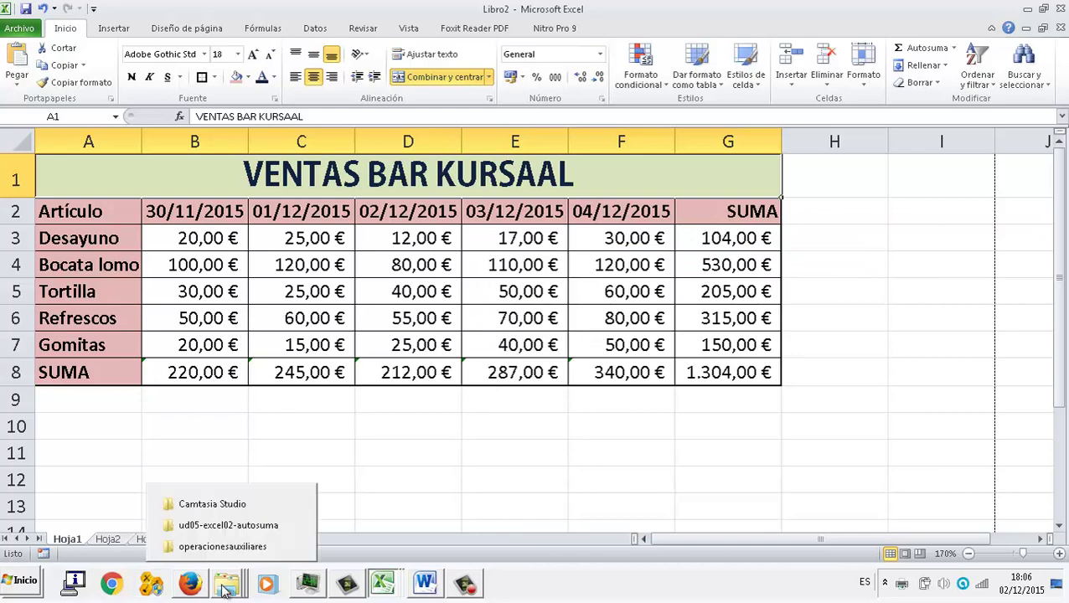
left_click(238, 505)
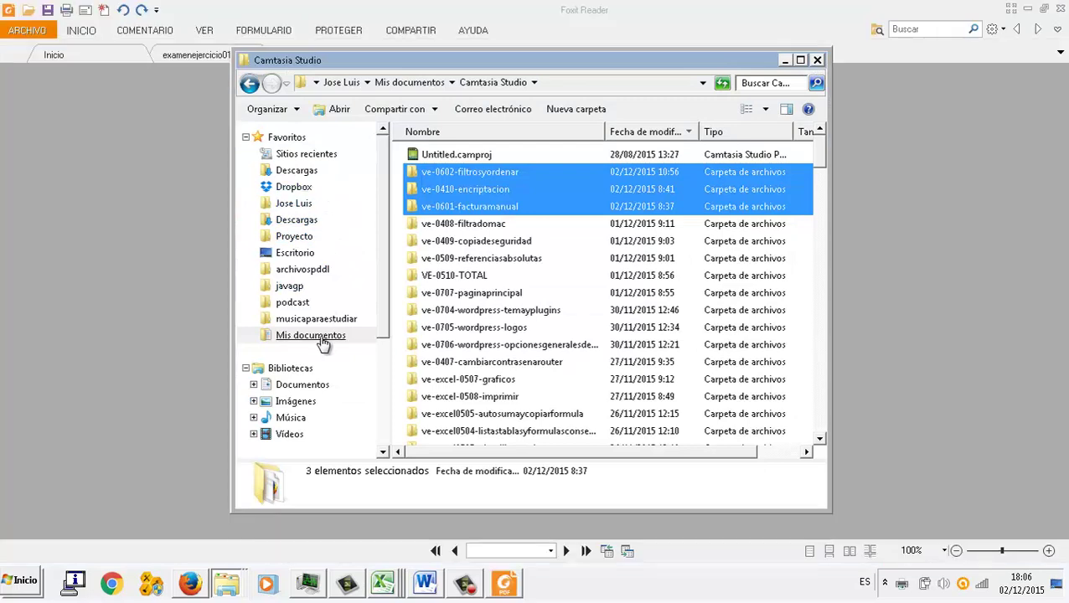
scroll(536, 325, "down", 2)
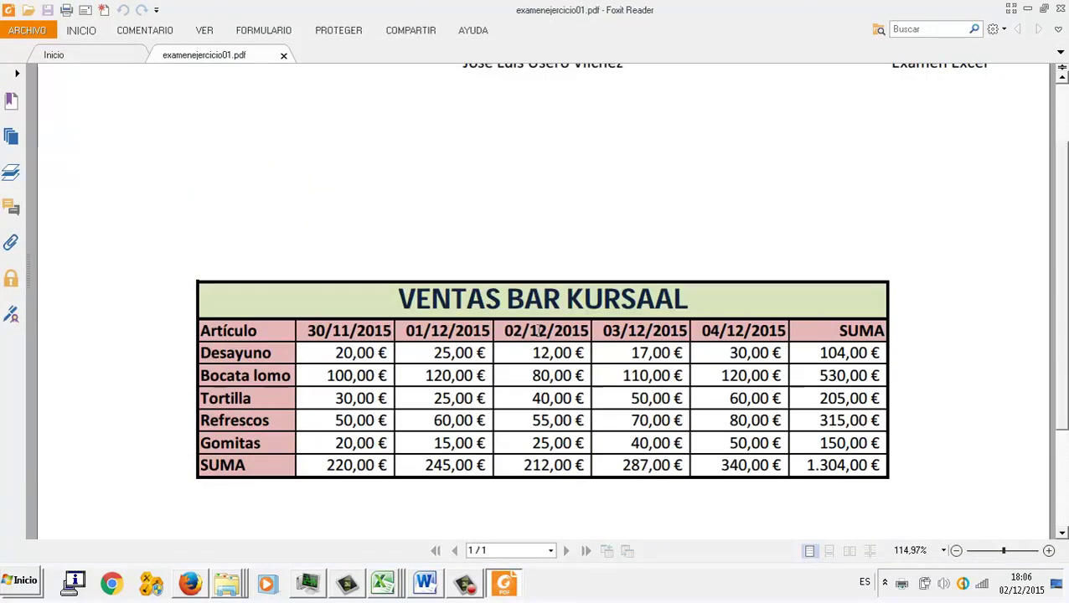
scroll(539, 328, "down", 2)
scroll(539, 327, "up", 4)
scroll(538, 328, "down", 2)
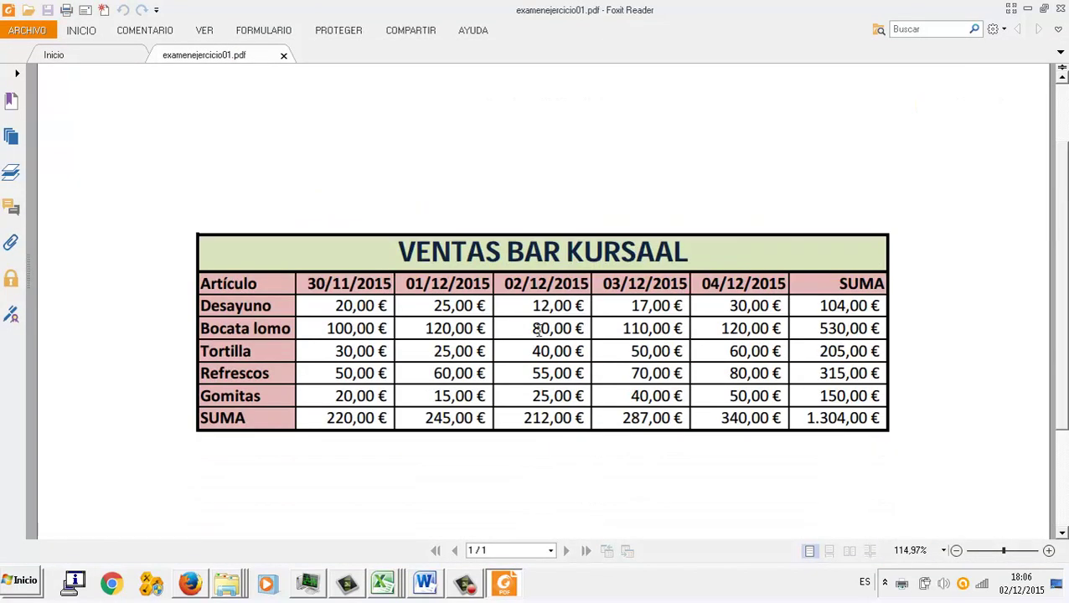